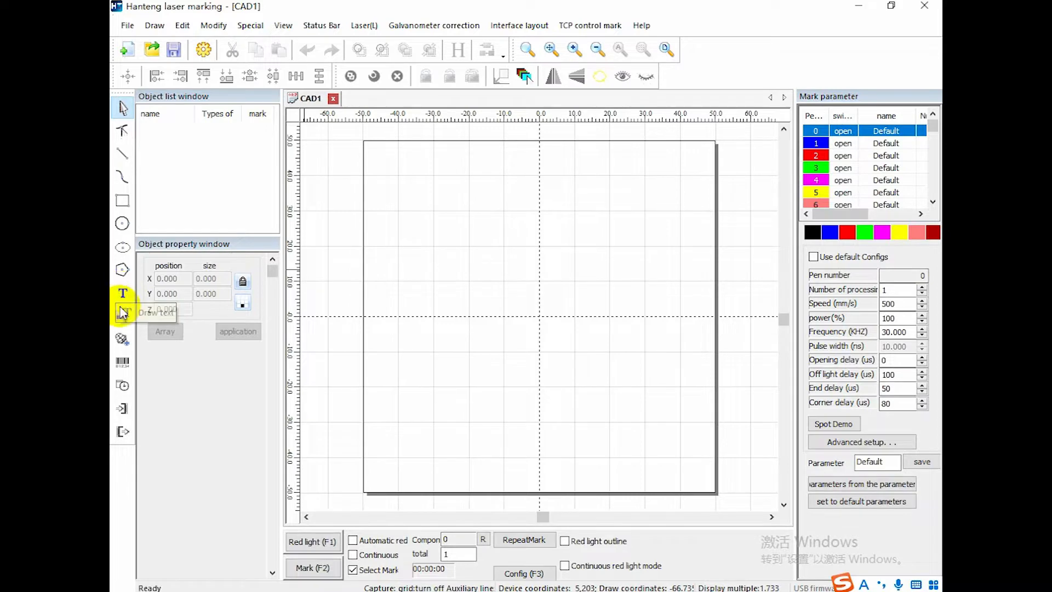
Draw a horizontal line about 33 mm long in the upper middle of the work area
click(123, 153)
click(476, 246)
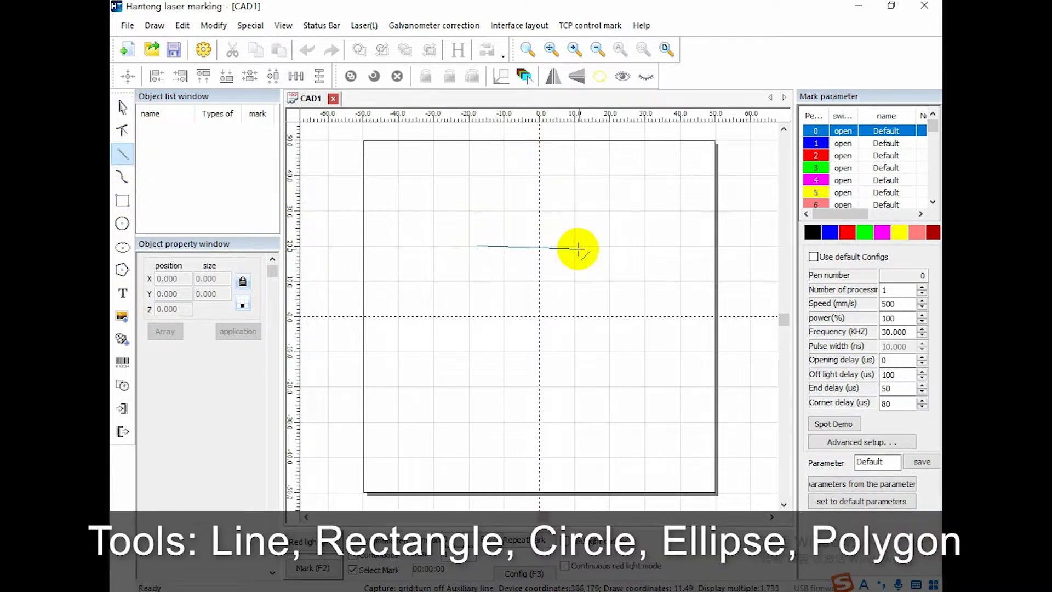
click(597, 245)
right_click(598, 245)
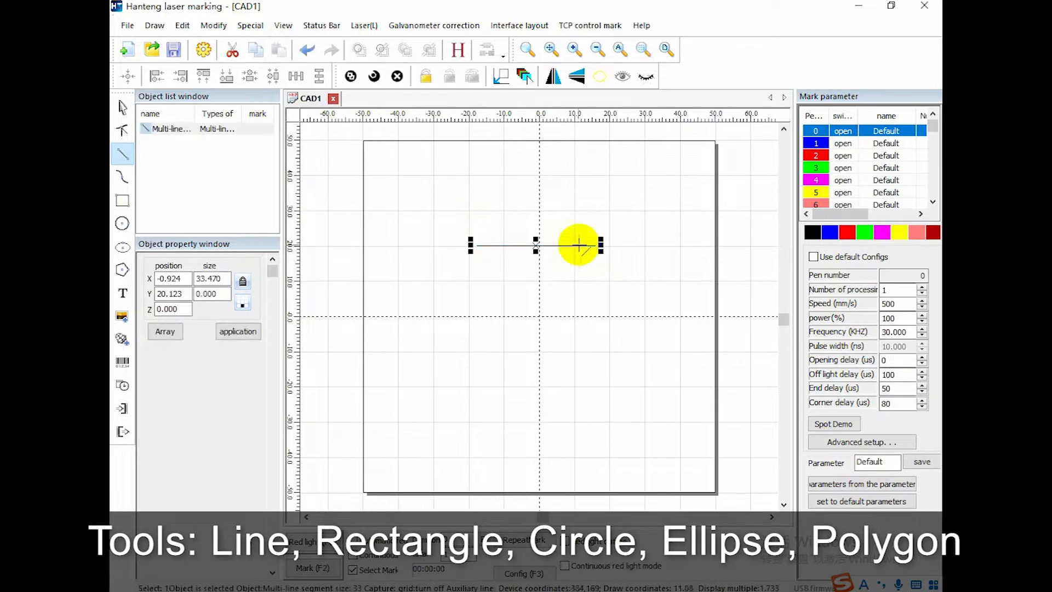
right_click(586, 254)
click(629, 257)
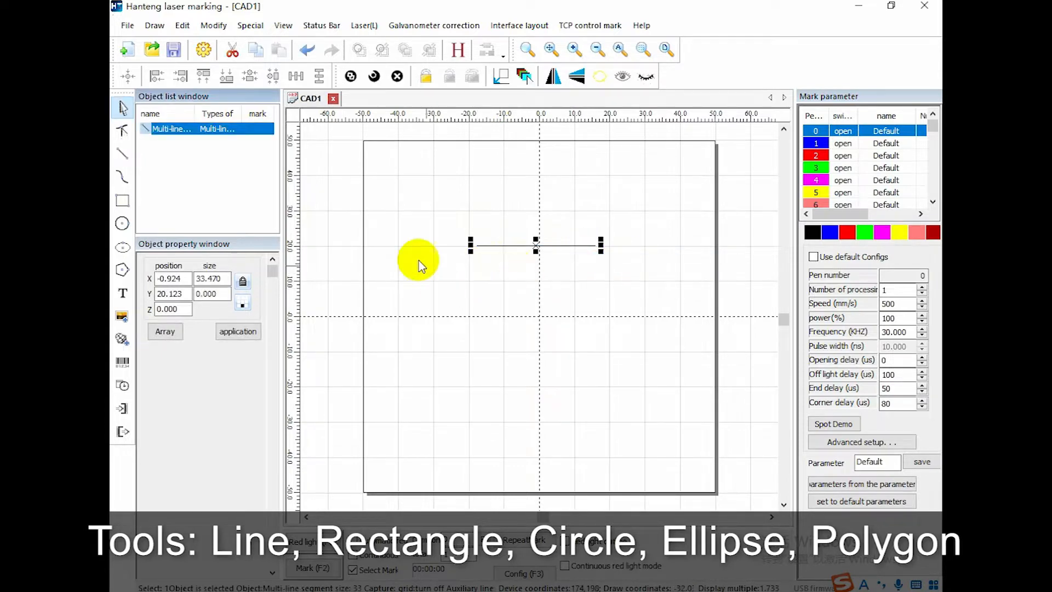
Draw a rectangle about 29 by 15 mm below the line, slightly right of the work area's center
click(123, 201)
drag(508, 291, 612, 344)
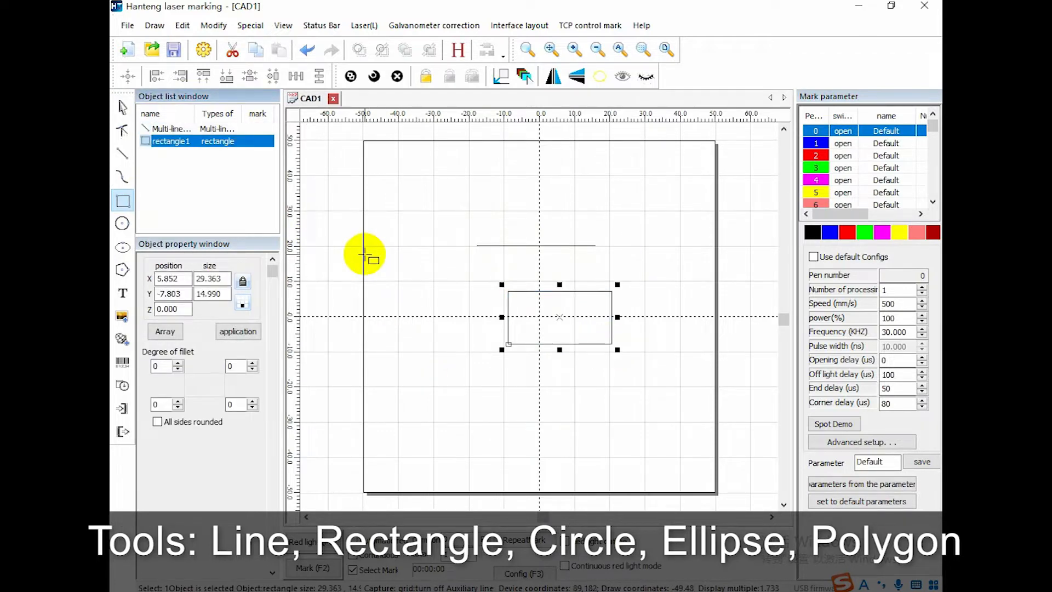
Draw a circle near the left edge of the work area and set its diameter to 10 mm
click(124, 224)
drag(404, 275, 425, 291)
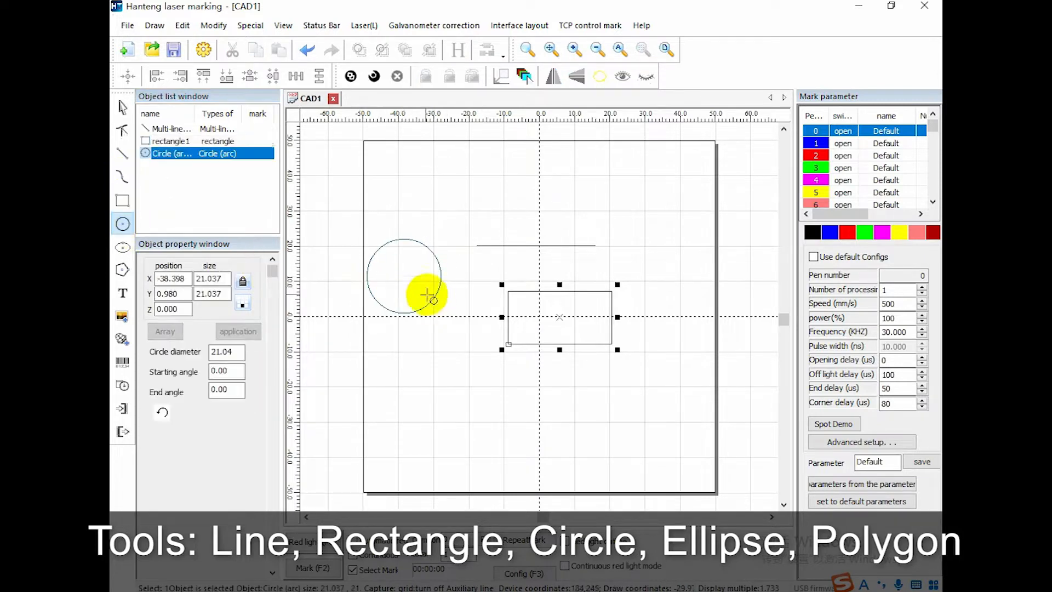
double_click(207, 353)
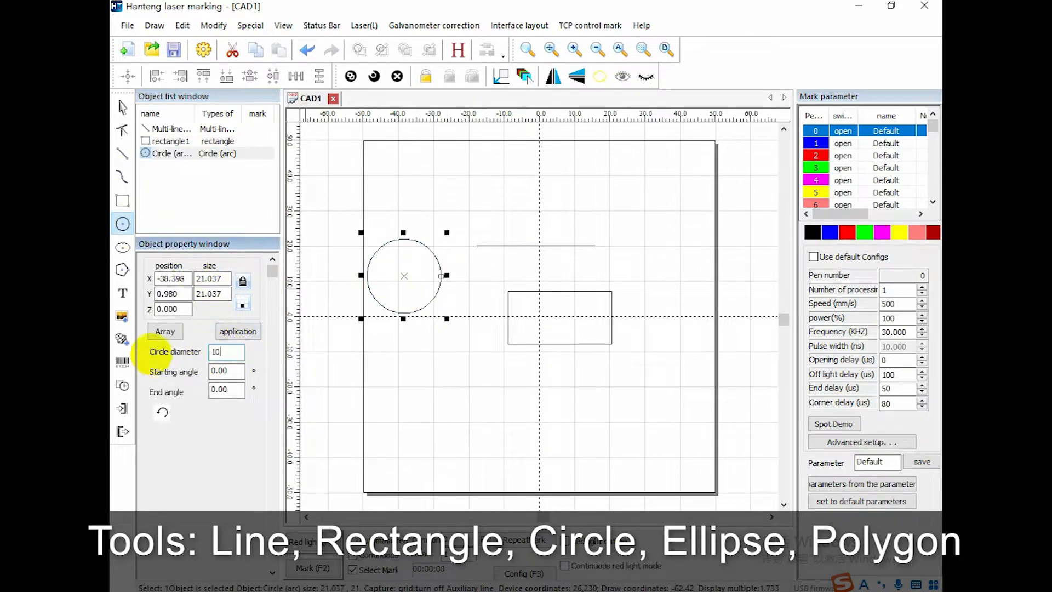
text(10)
click(240, 332)
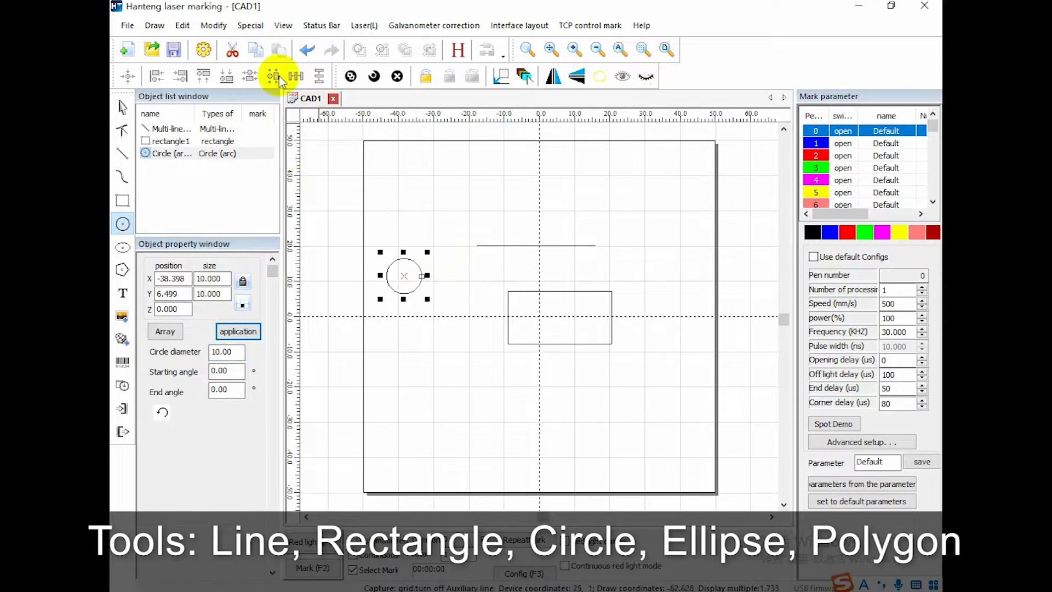
Draw an ellipse about 19 by 9 mm below the circle
click(123, 248)
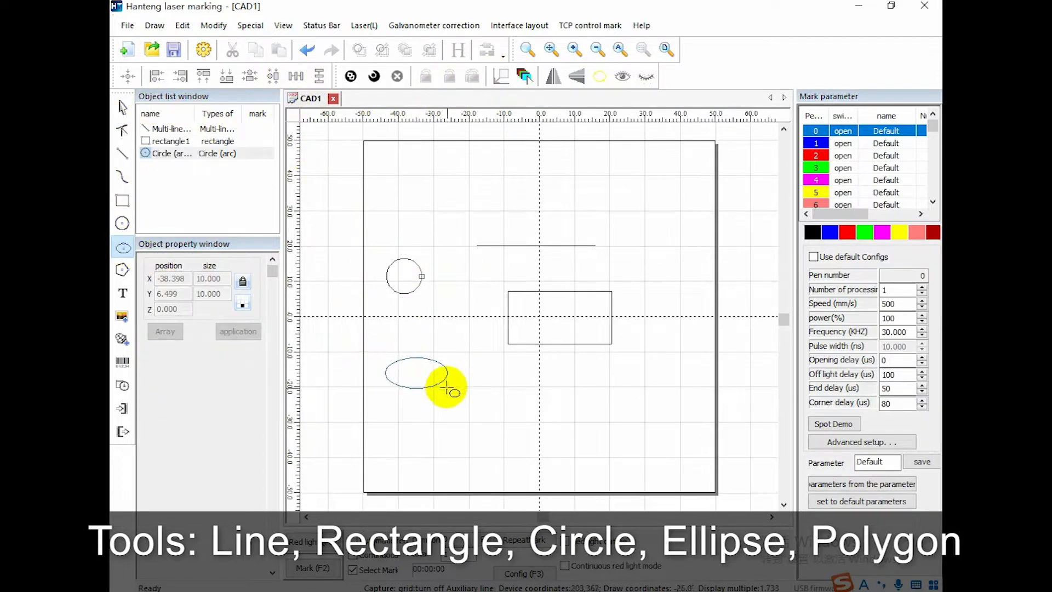
drag(446, 386, 450, 388)
click(225, 337)
Draw a polygon about 10 mm wide above the circle and set its number of sides to 7
click(123, 269)
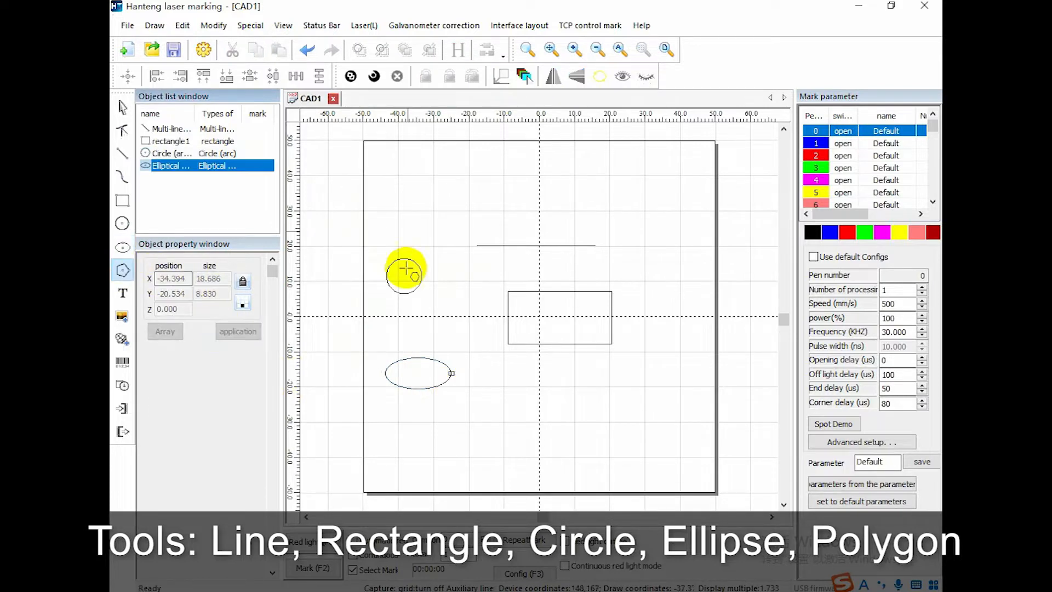
drag(450, 235, 451, 235)
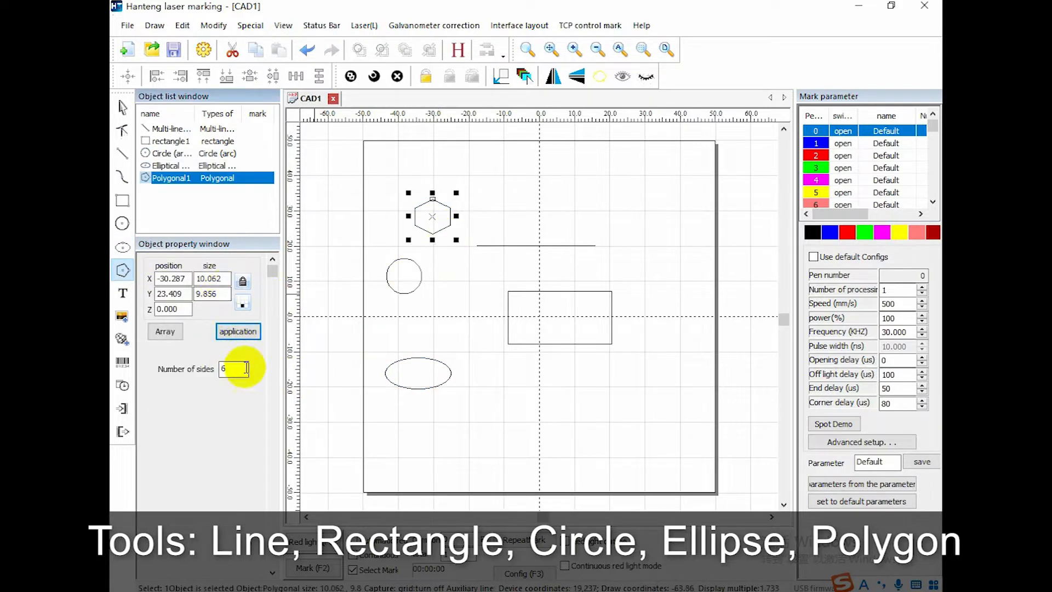
drag(246, 368, 217, 372)
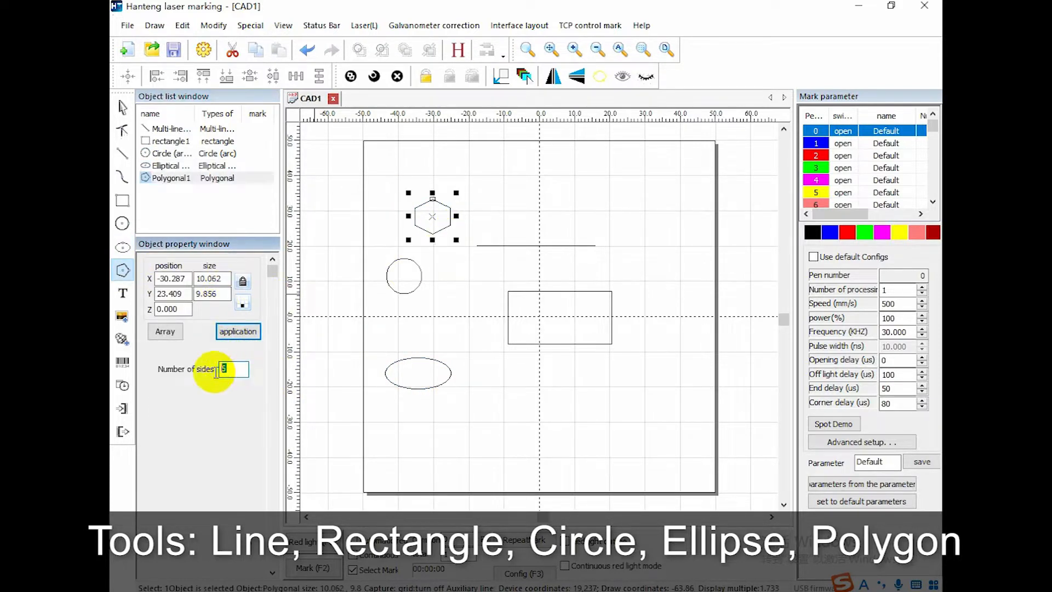
click(239, 332)
drag(245, 369, 222, 375)
click(240, 332)
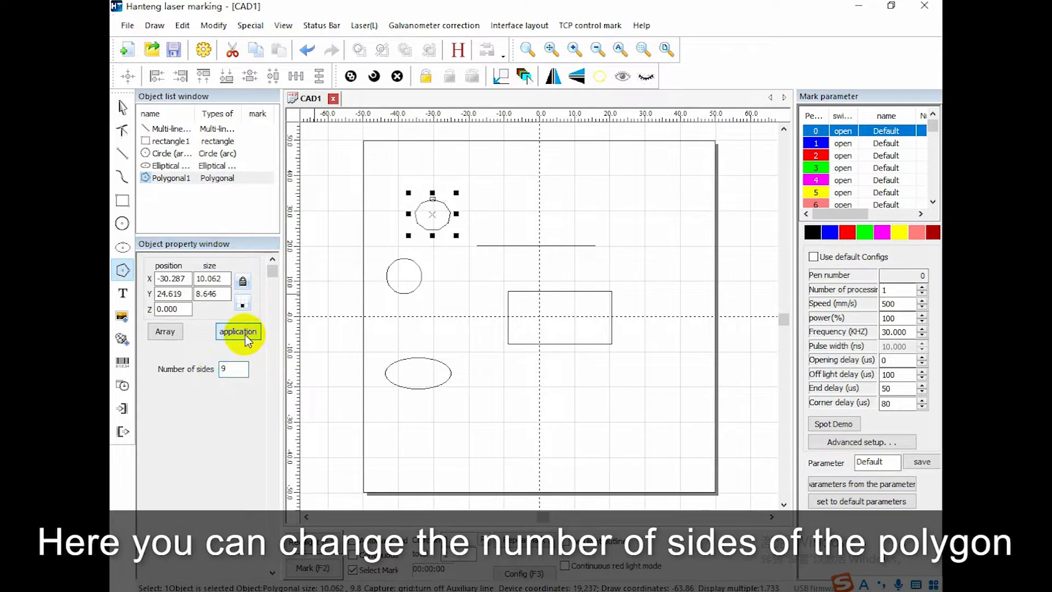
drag(236, 367, 205, 378)
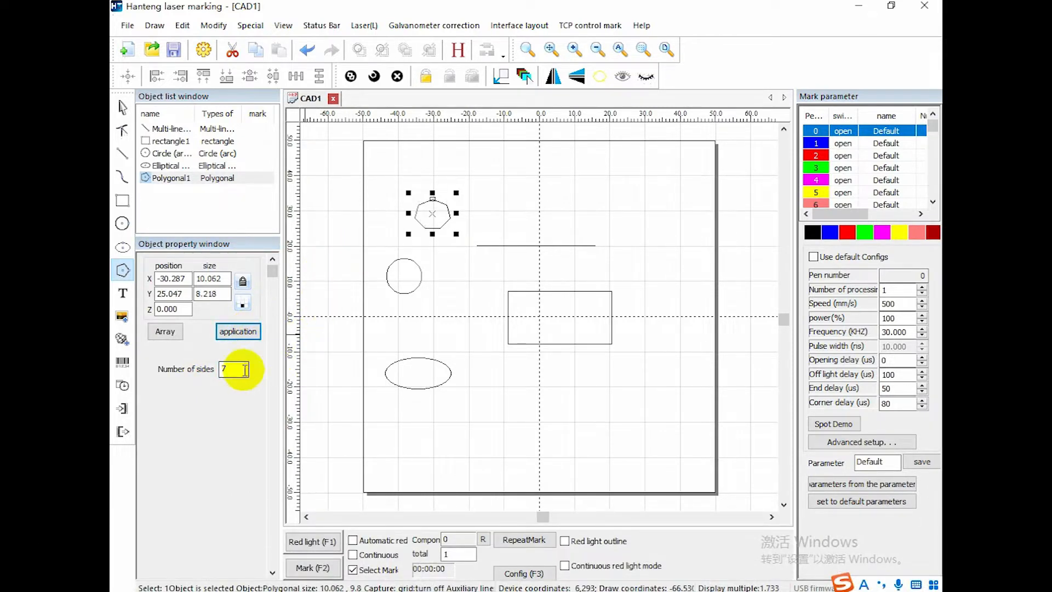
Add a text object below the rectangle and change its content to "Hello!"
click(122, 293)
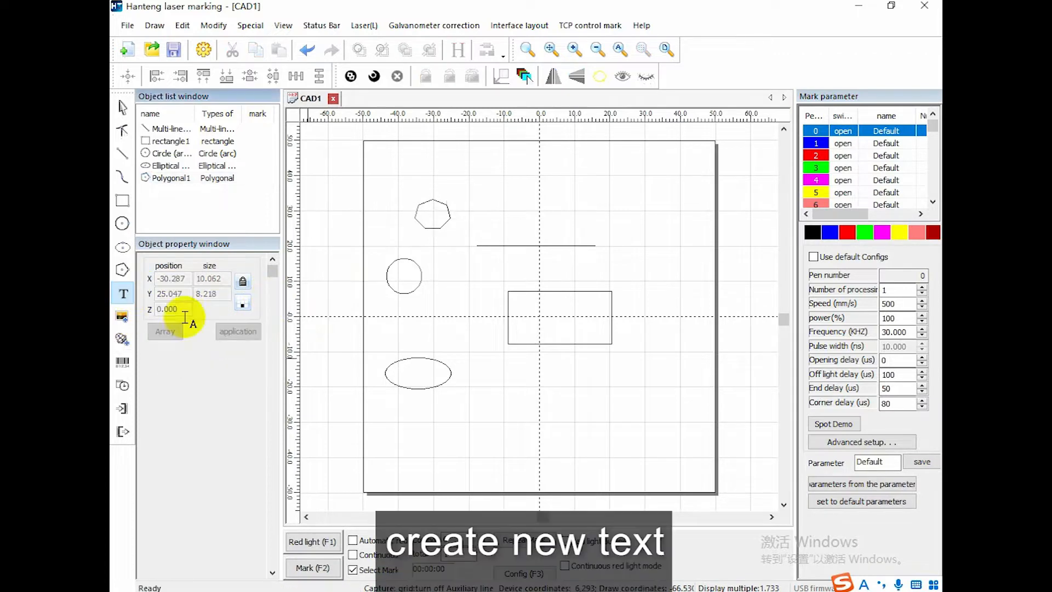
click(510, 404)
text(123)
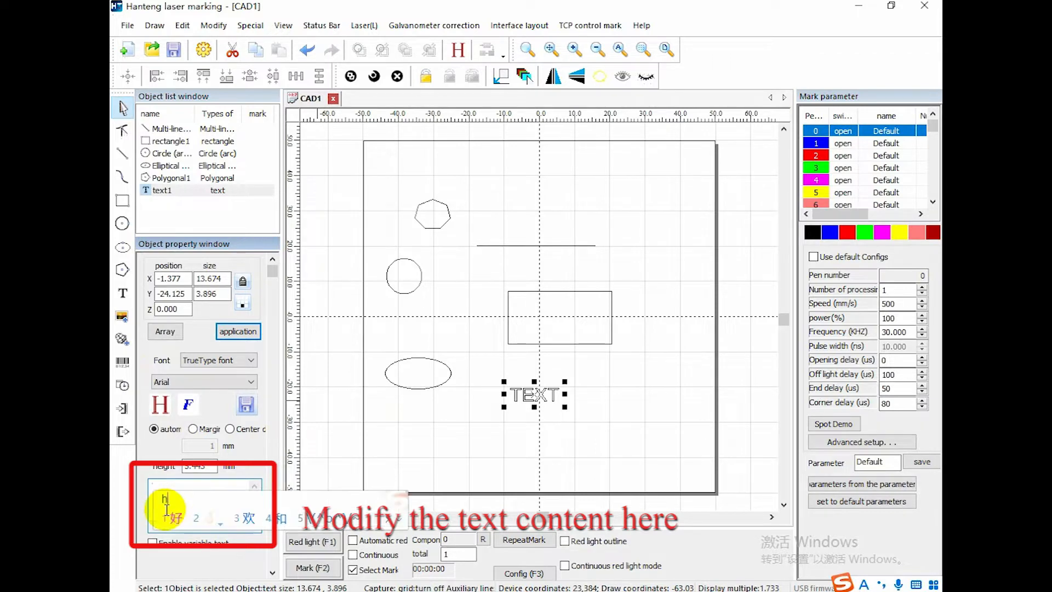
text(h)
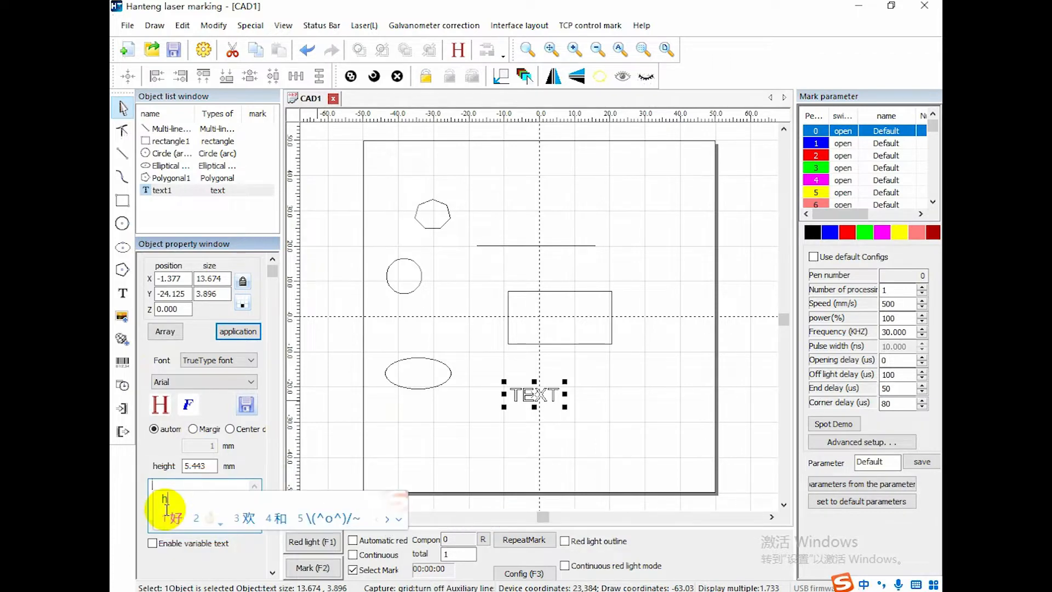
key(BackSpace)
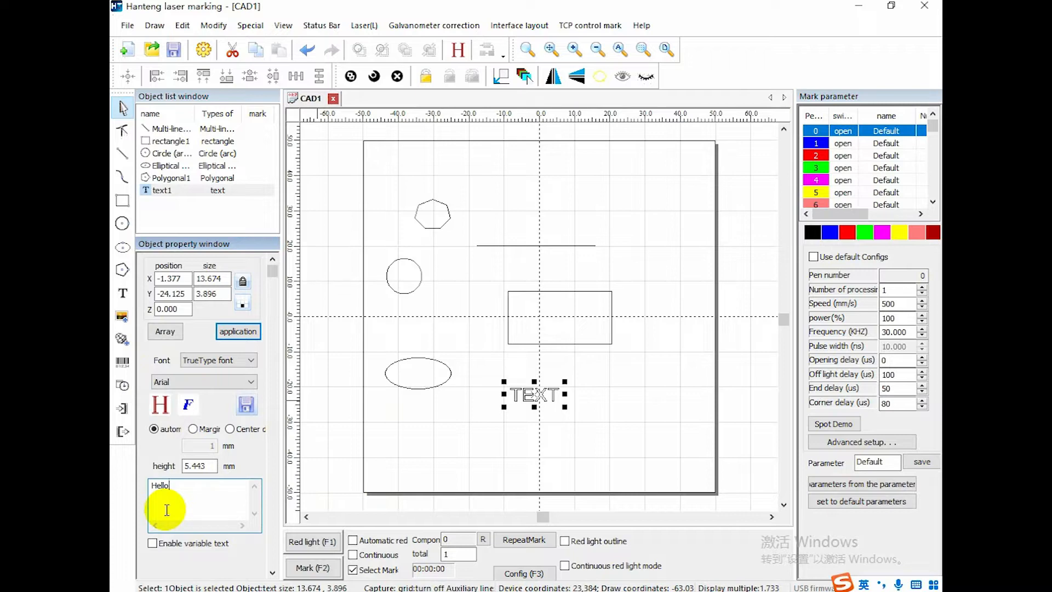
click(238, 331)
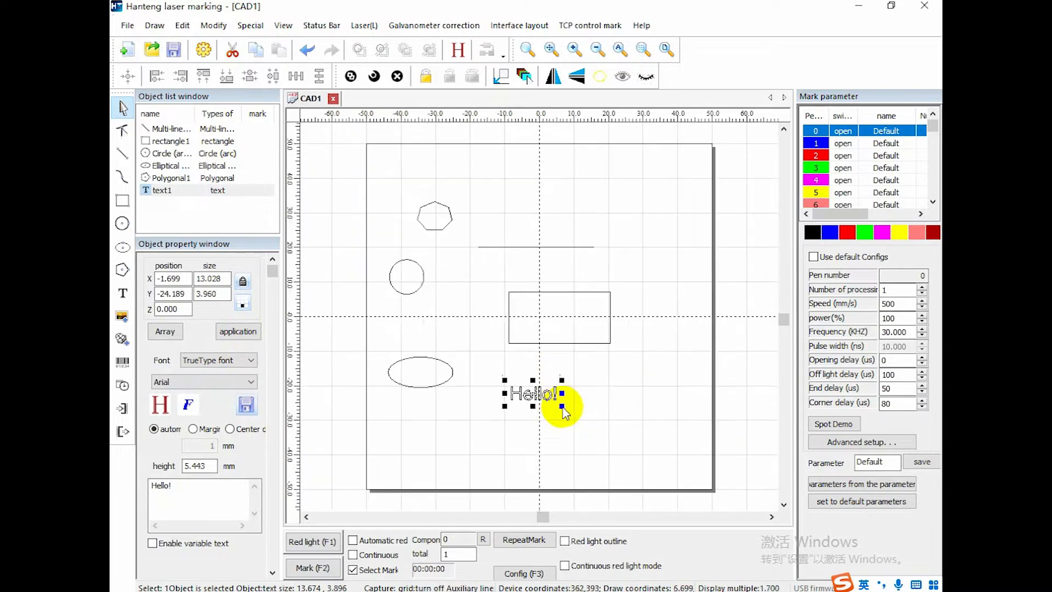
Delete the horizontal line above the rectangle
click(531, 294)
click(536, 246)
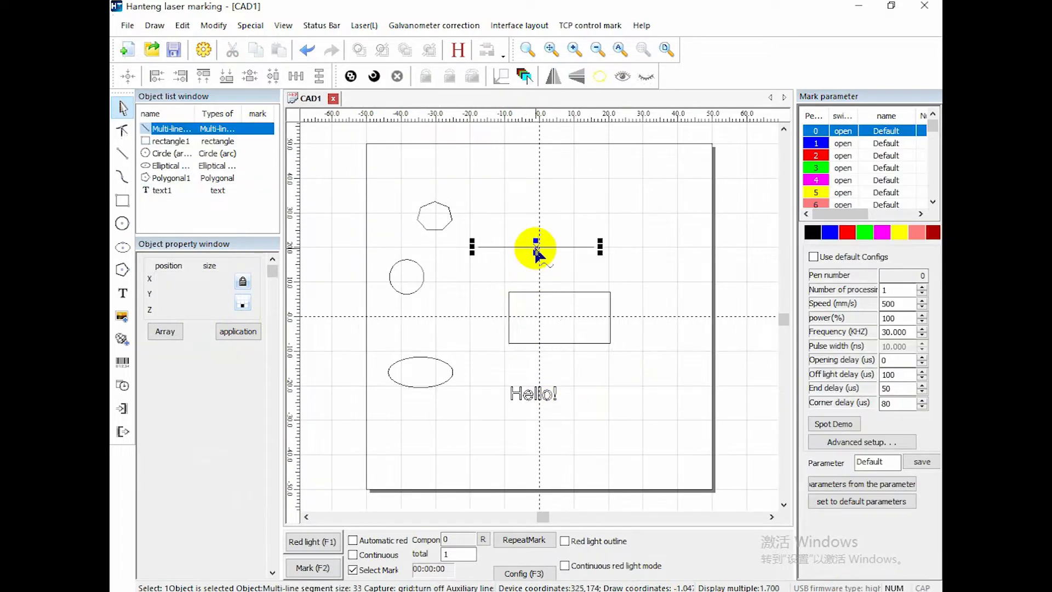
key(Delete)
Shrink the rectangle to about 19 by 10 mm and place it just right of the vertical center line, above the horizontal one
click(548, 294)
drag(615, 286, 570, 272)
Move the seven-sided polygon and the circle toward the center, stacking them left of the rectangle
click(421, 223)
click(434, 213)
drag(435, 213, 500, 237)
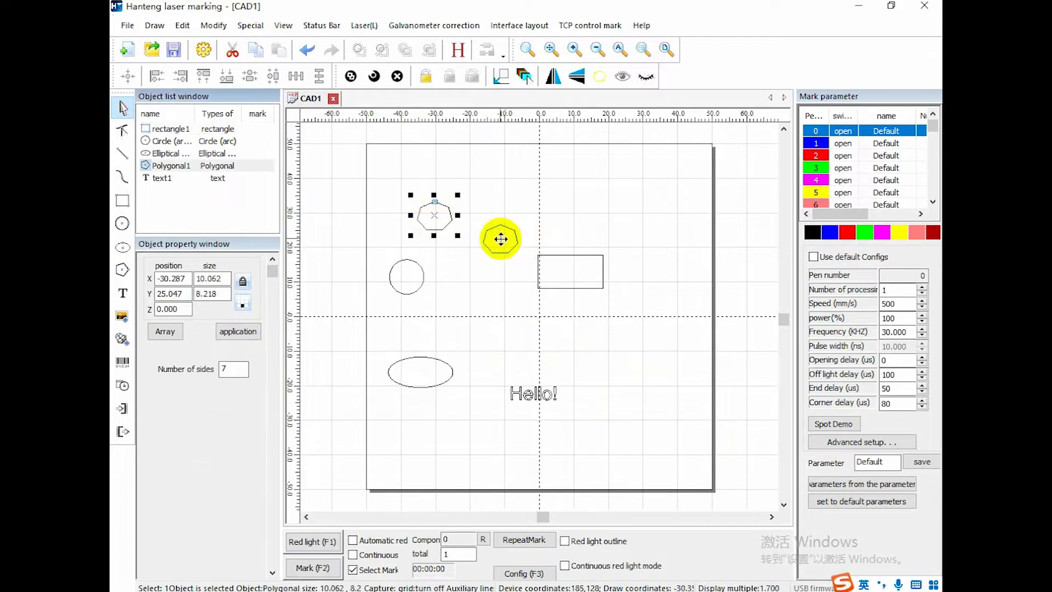
click(405, 290)
click(404, 275)
drag(404, 274, 484, 280)
Move the ellipse to the work area's center below the rectangle, and the "Hello!" text below the circle
click(435, 362)
drag(416, 366, 533, 311)
click(530, 399)
drag(529, 399, 484, 357)
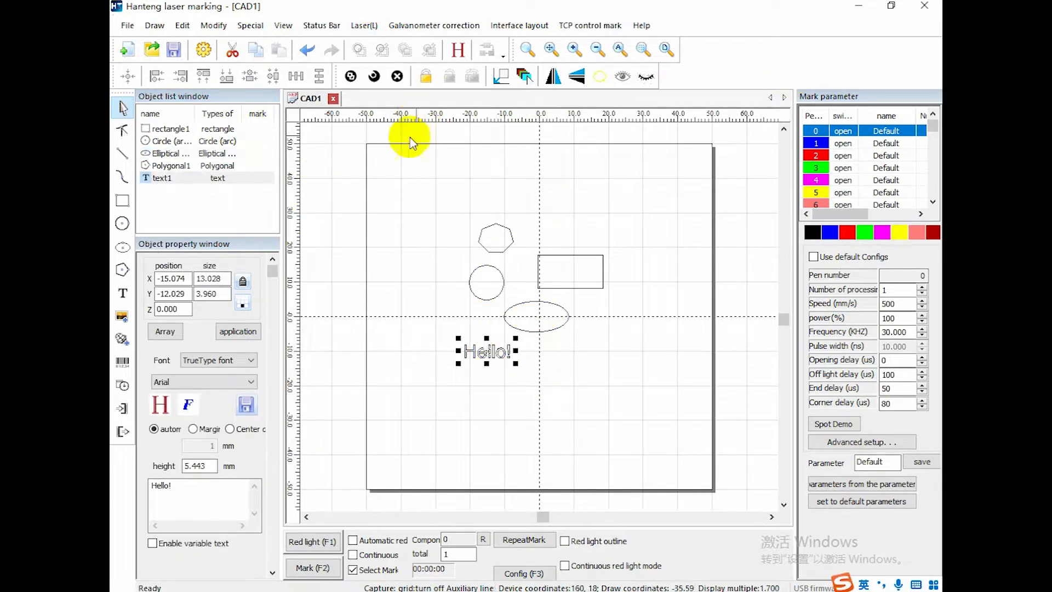
Fill the seven-sided polygon using the back-and-forth line type with 0.07 mm line spacing
click(495, 237)
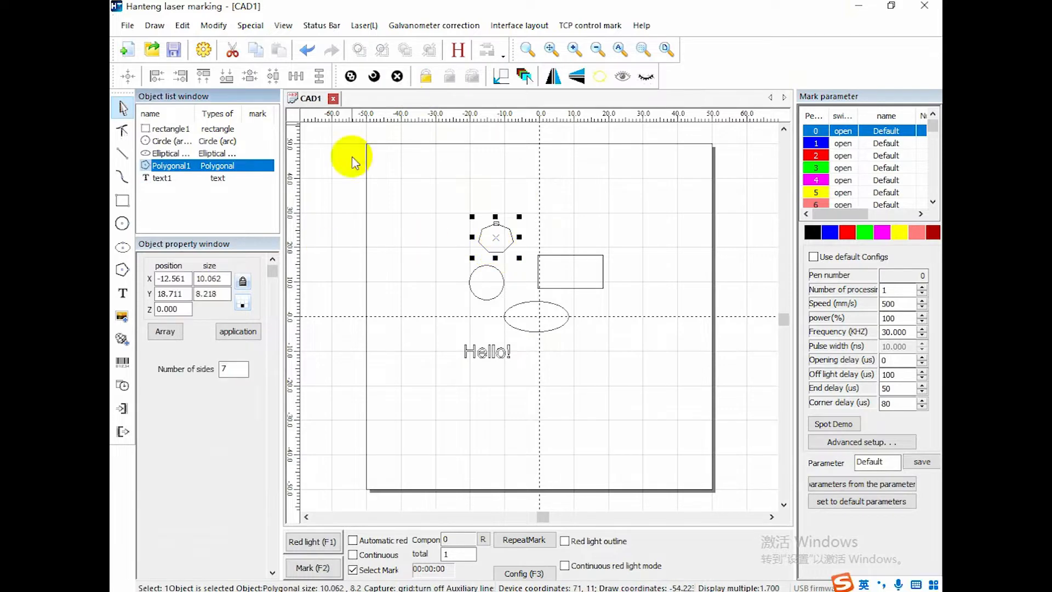
click(445, 77)
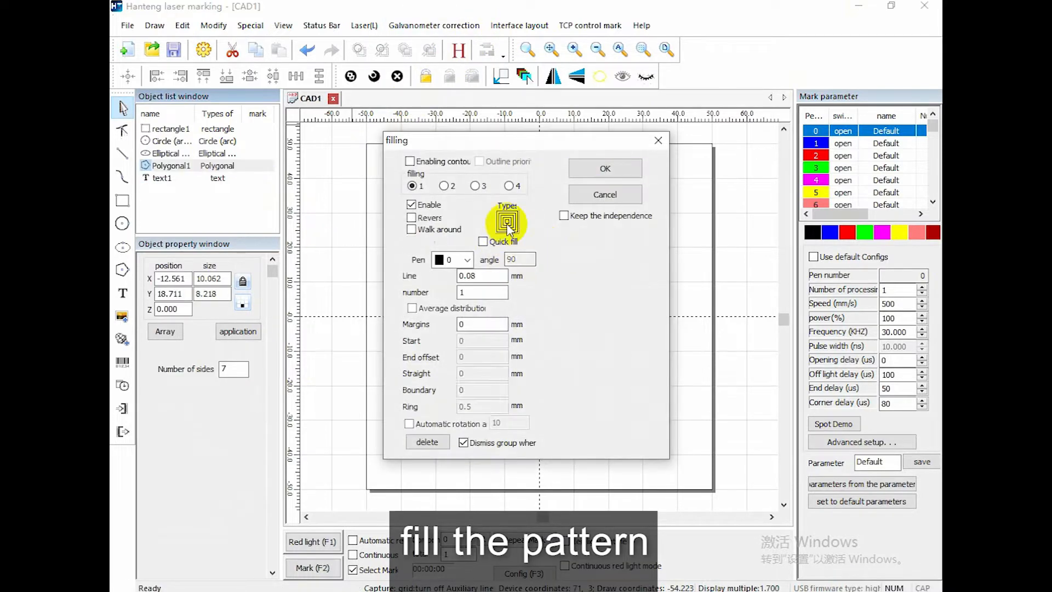
click(478, 278)
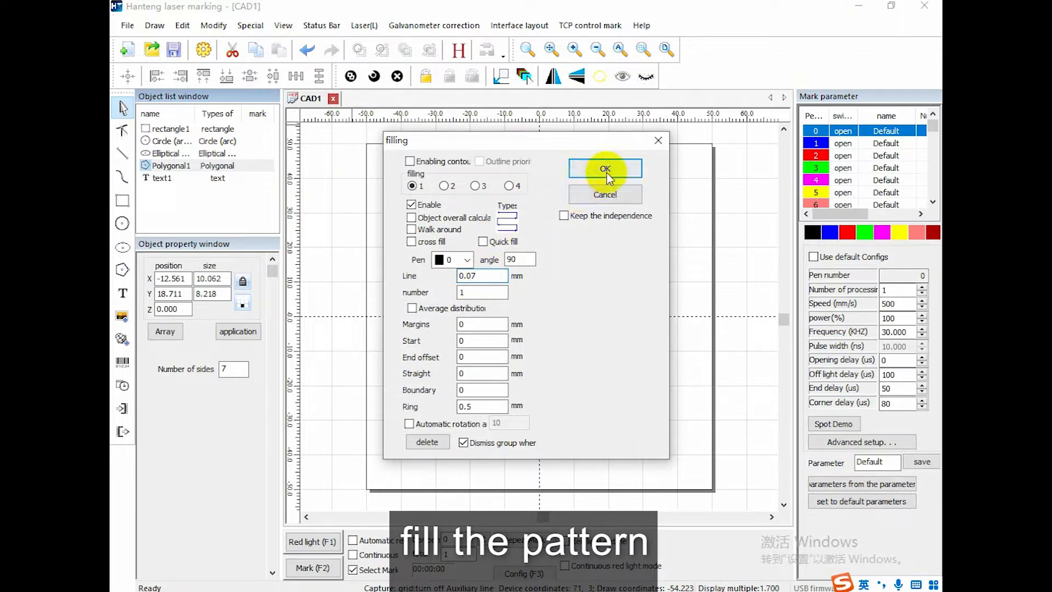
click(626, 166)
Select the circle and the filled polygon, preview their marking position with the red light, and laser-mark them
click(503, 281)
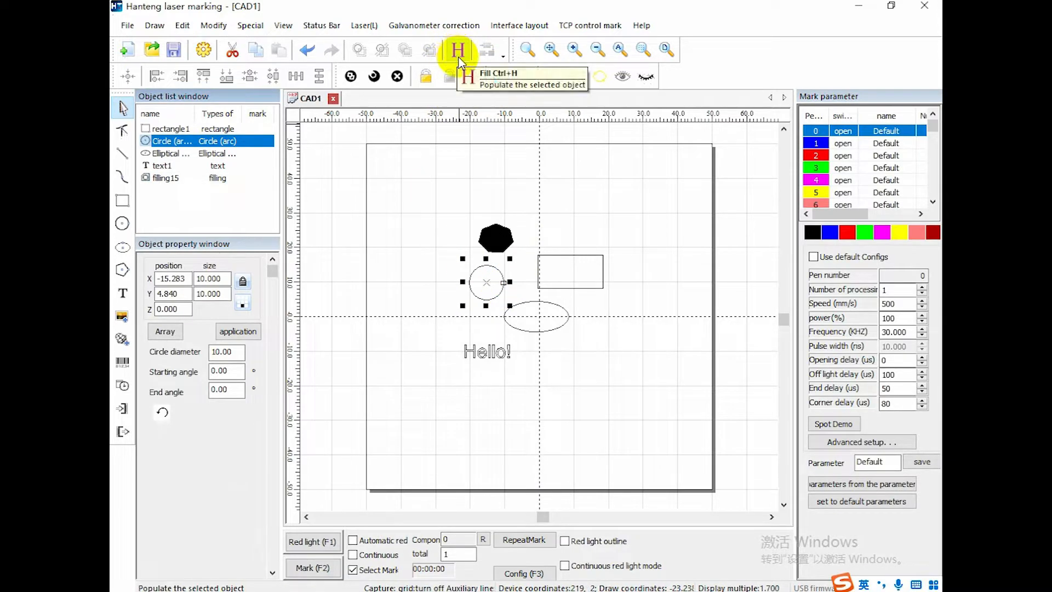
drag(433, 218, 532, 281)
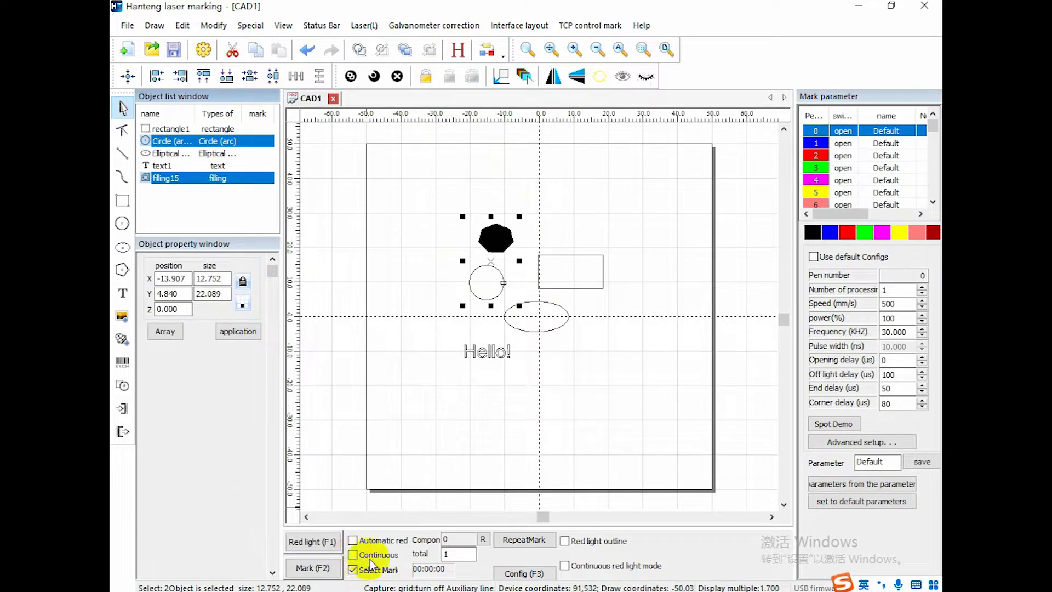
click(323, 543)
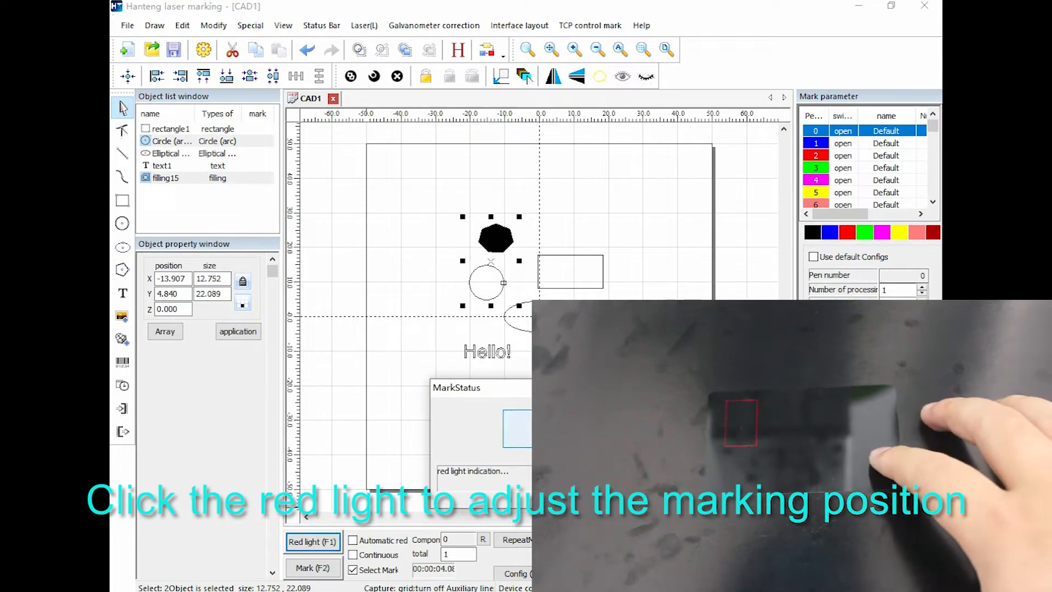
click(322, 569)
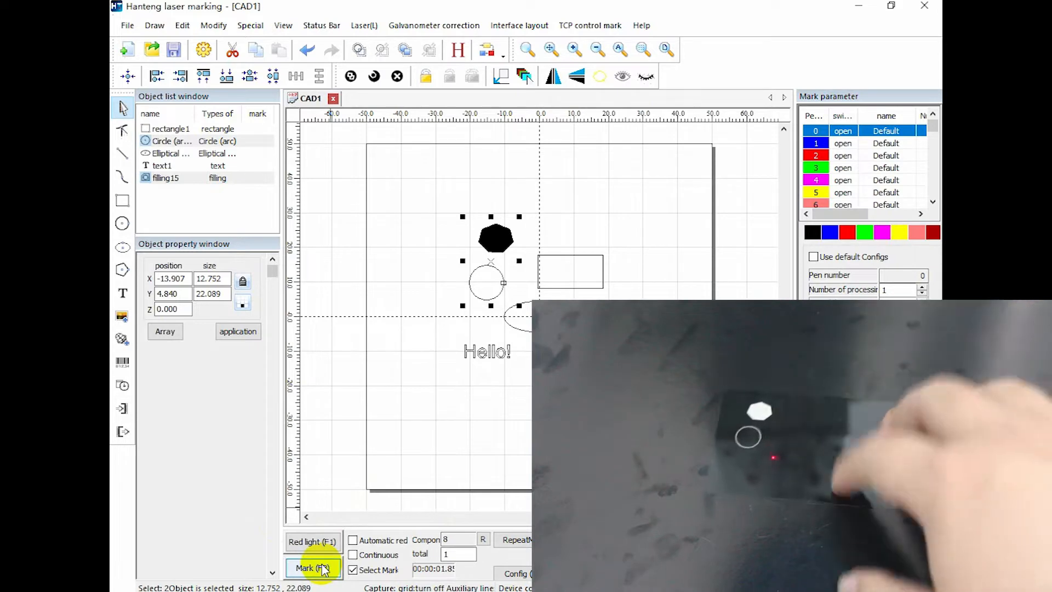
Fill the rectangle with back-and-forth lines at 0.07 mm spacing and move it left to sit directly above the ellipse
click(533, 311)
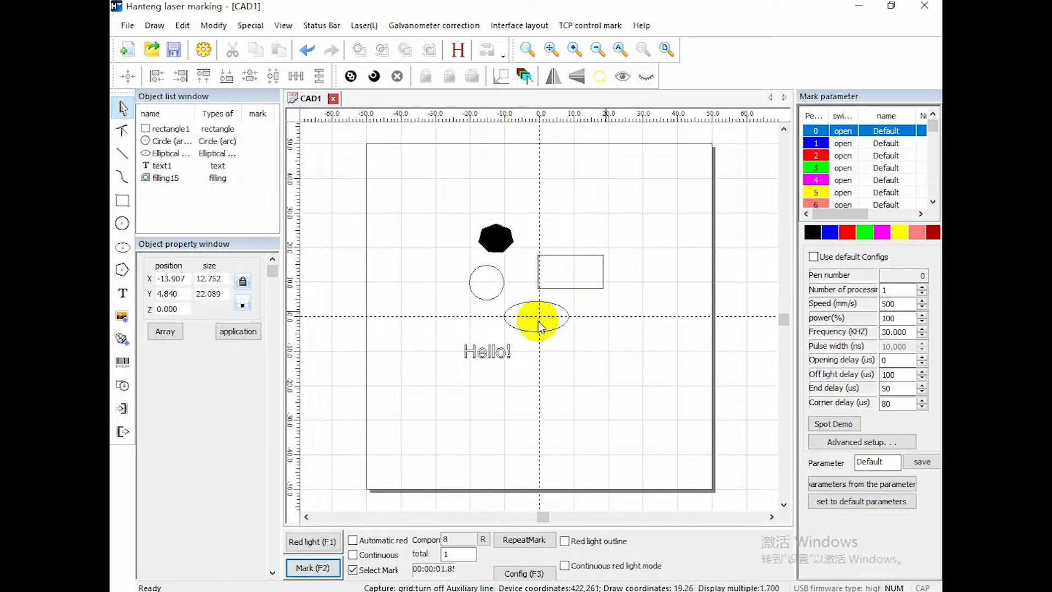
click(551, 262)
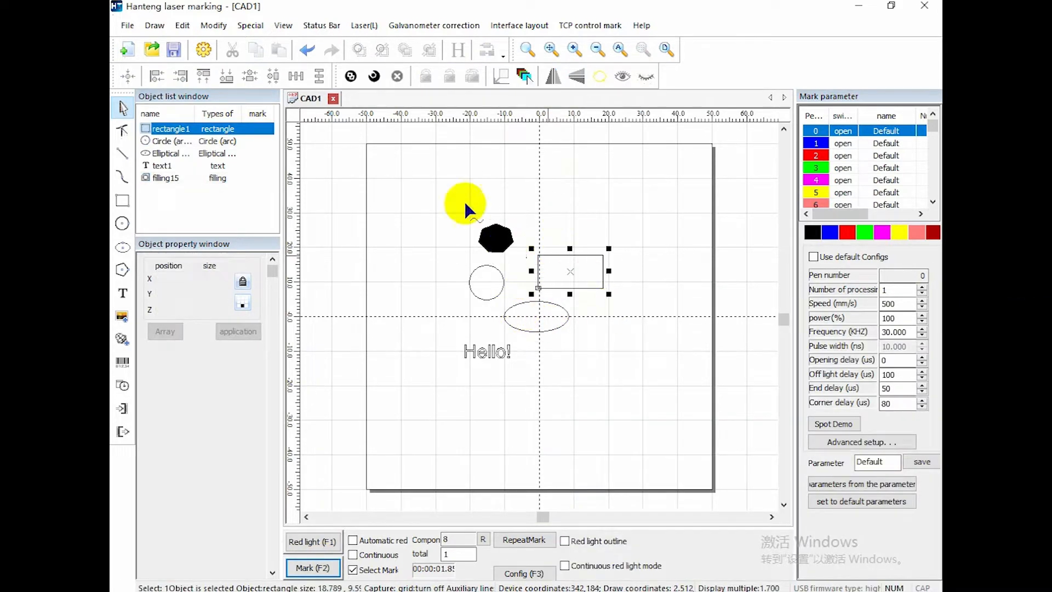
click(458, 51)
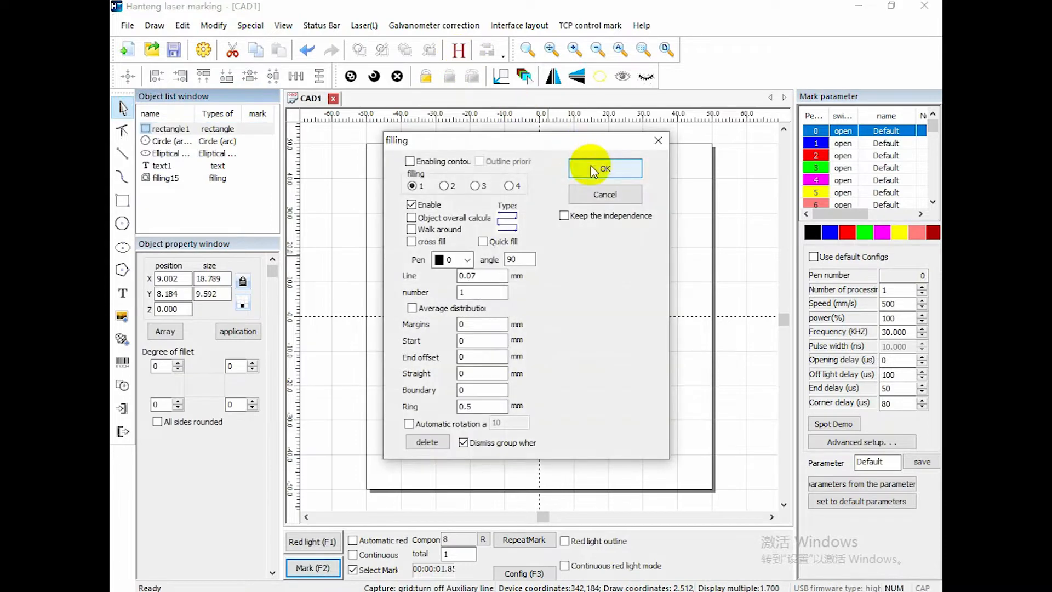
click(591, 166)
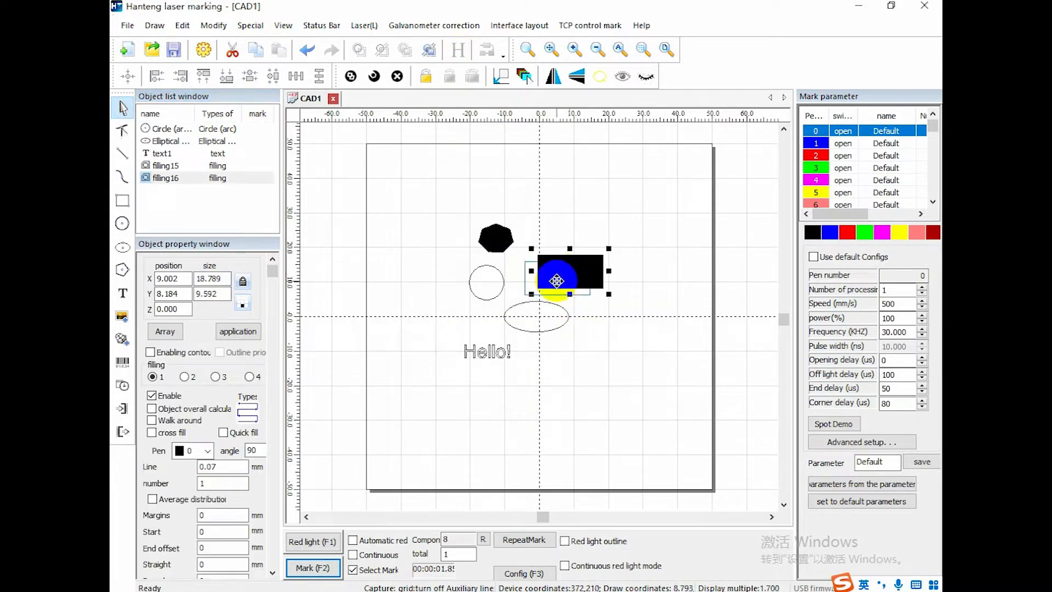
Fill the ellipse with back-and-forth lines at 0.07 mm spacing and select the filled rectangle above it
click(551, 328)
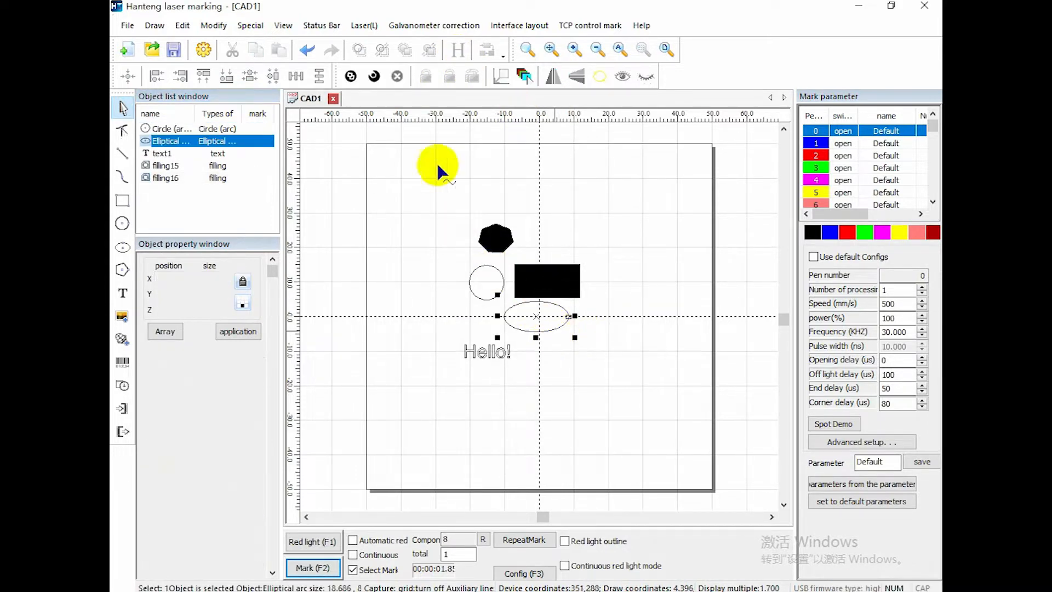
click(453, 56)
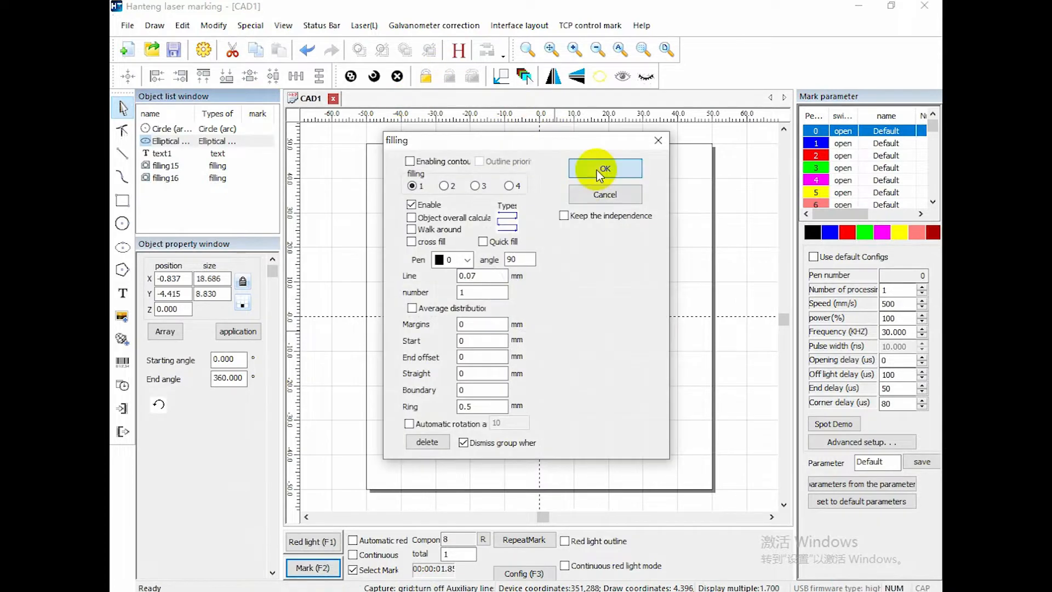
click(597, 169)
click(547, 286)
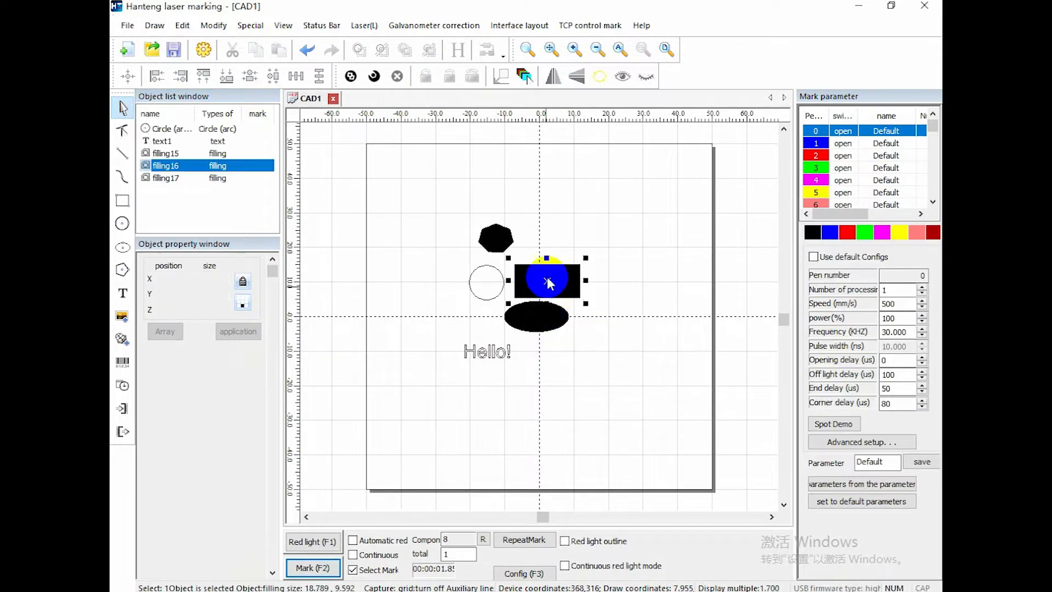
Select the filled rectangle and ellipse together, preview their marking position with the red light, and laser-mark them
click(545, 244)
drag(515, 261, 573, 352)
click(539, 289)
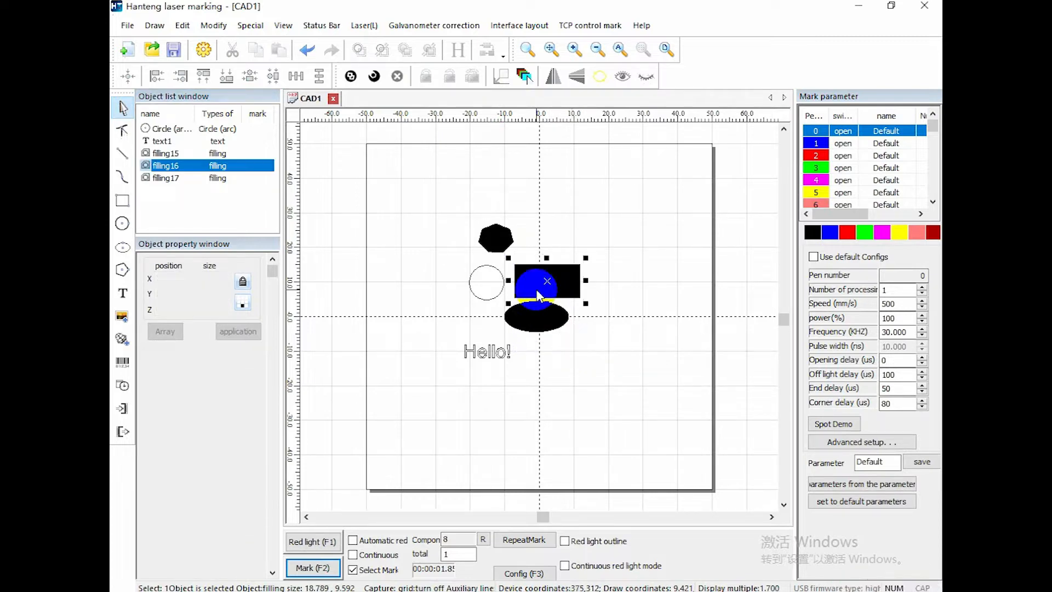
shift+click(534, 329)
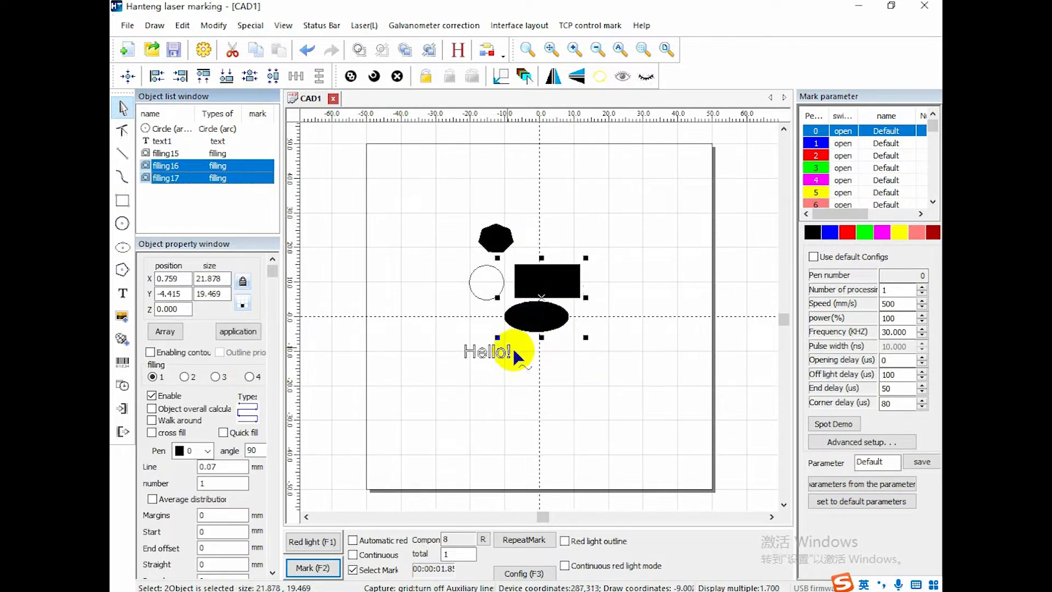
click(293, 545)
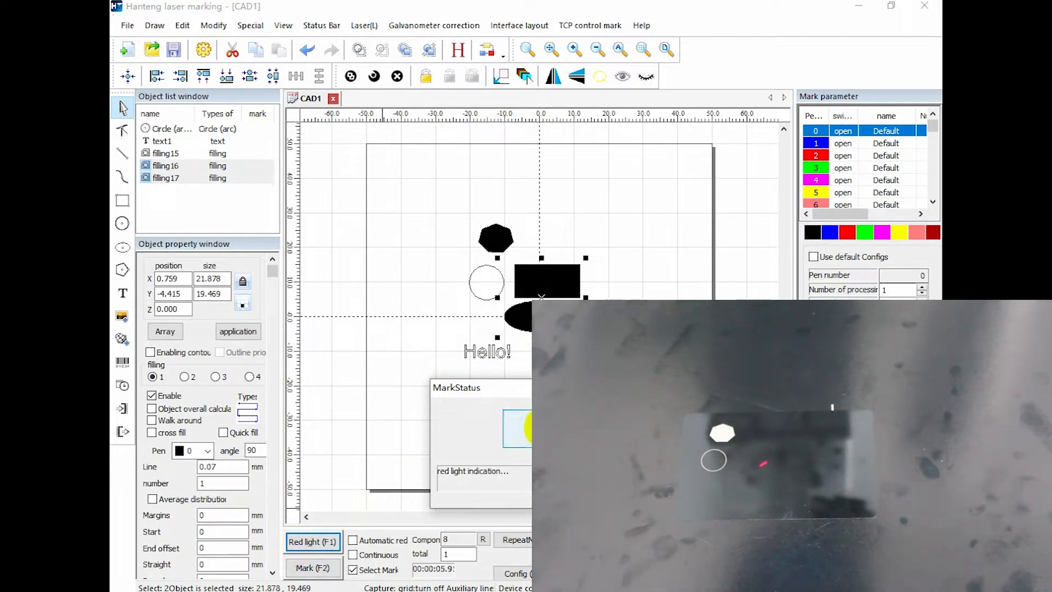
click(305, 568)
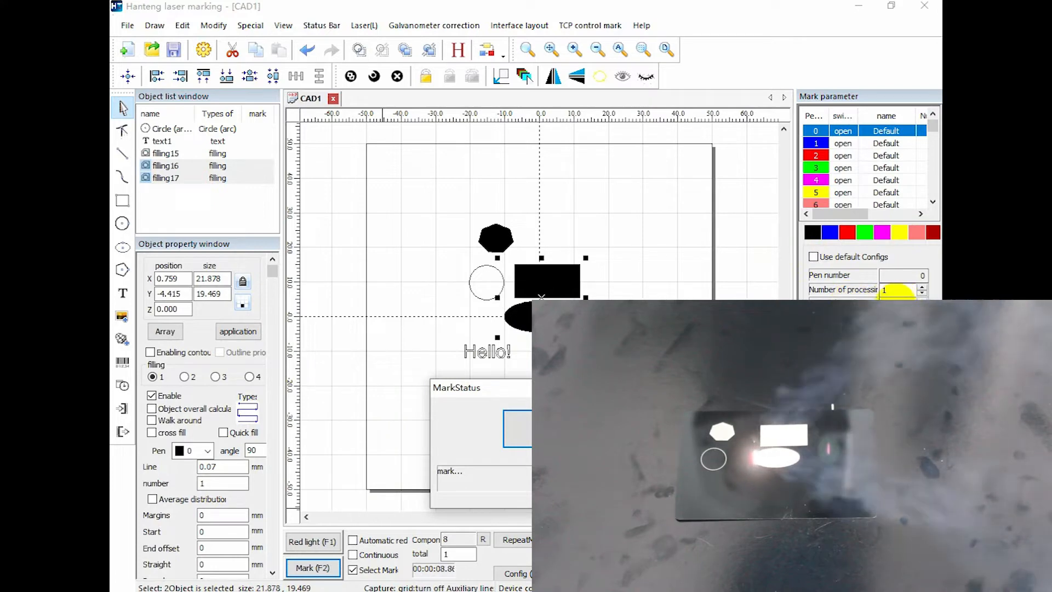
Move the Hello! text right to sit below the ellipse, preview its position with the red light, and laser-mark it
click(486, 354)
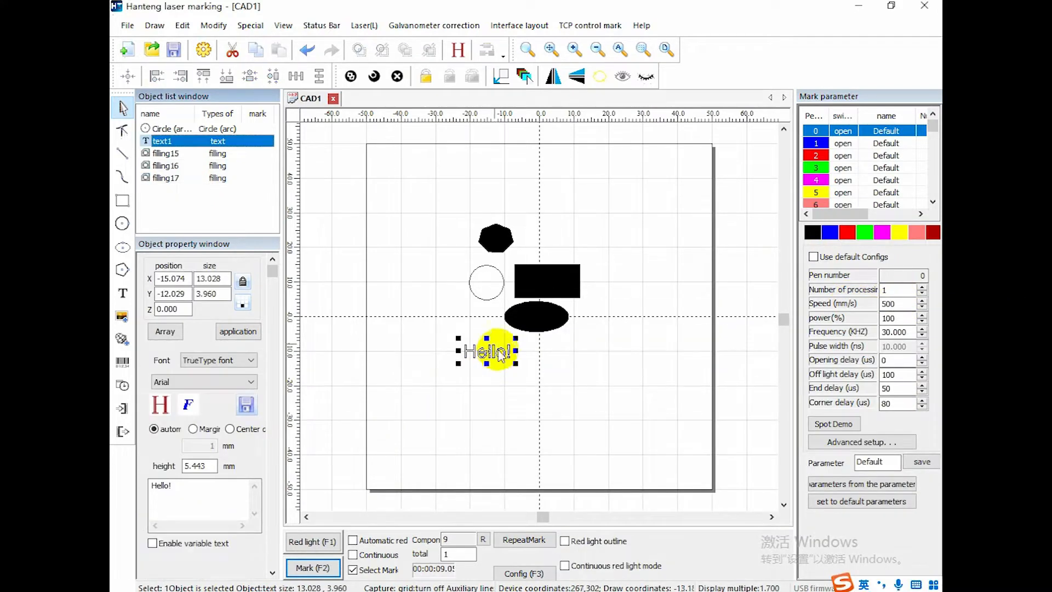
drag(486, 351, 520, 352)
click(309, 544)
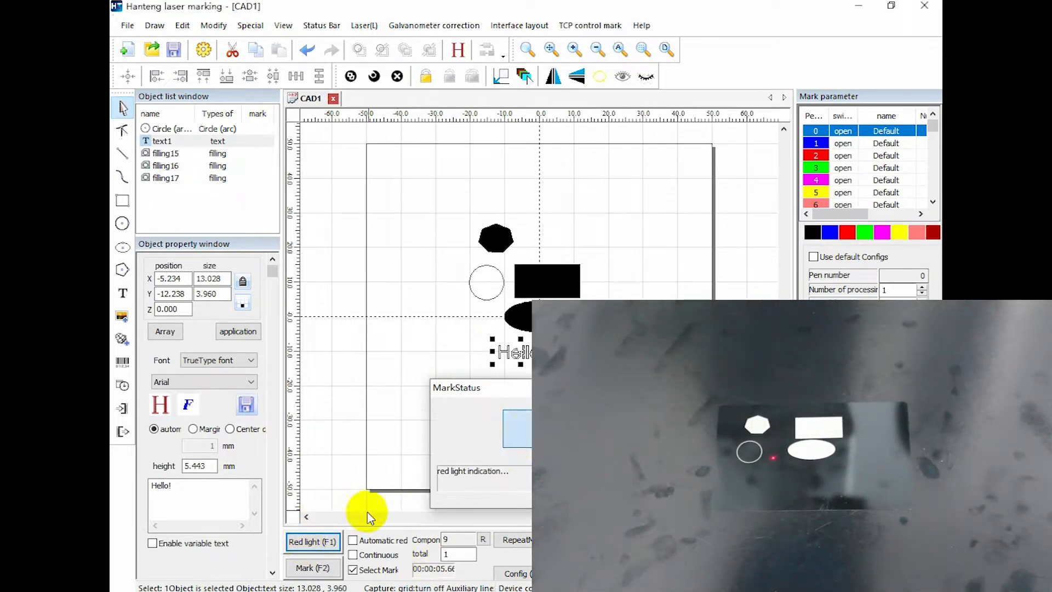
click(312, 568)
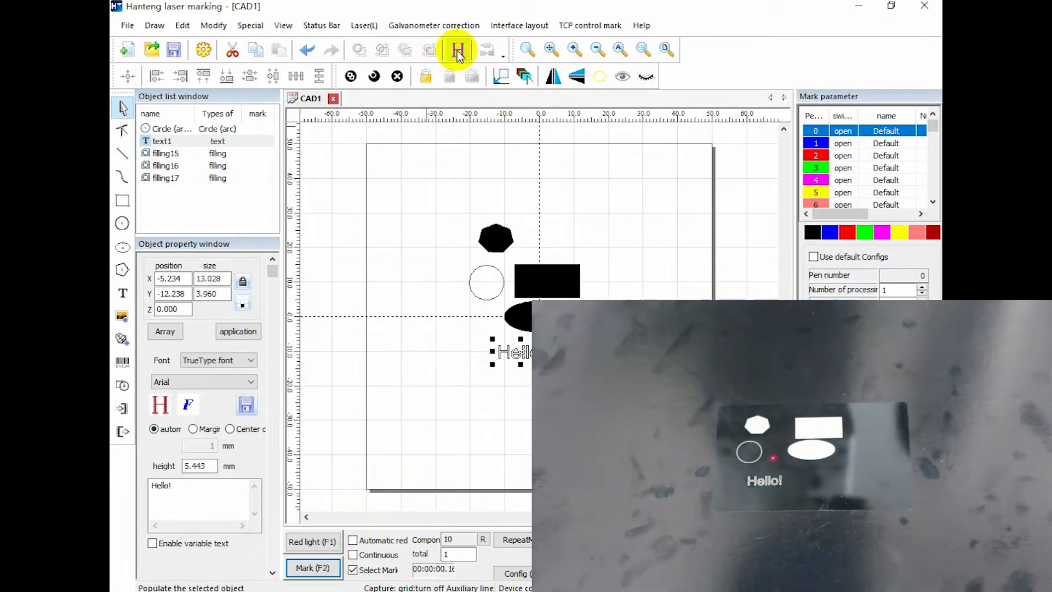
Fill the Hello! text, preview its position with the red light, and laser-mark the filled version
click(457, 51)
click(617, 171)
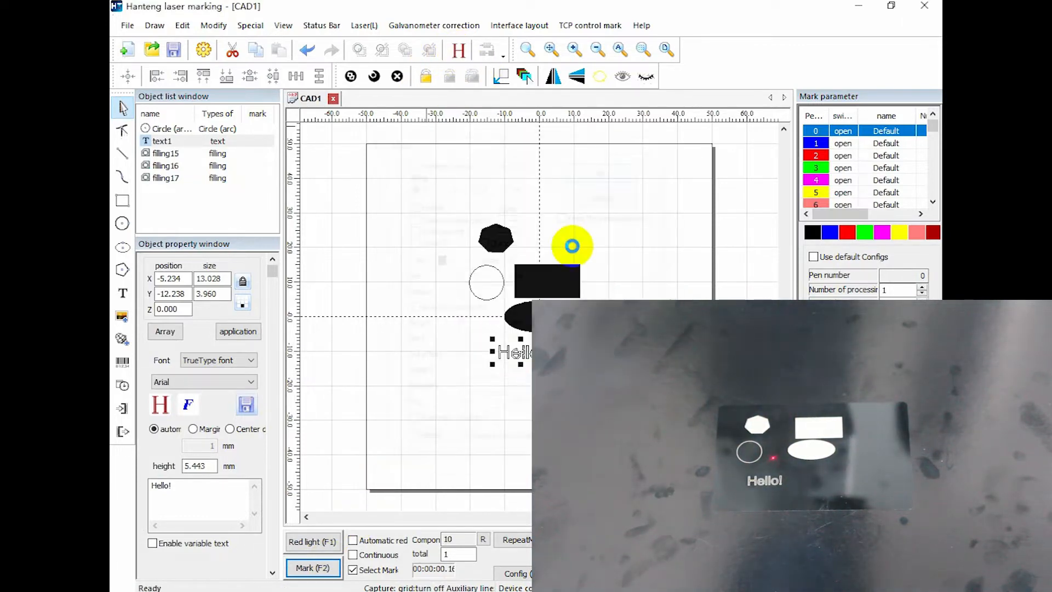
click(320, 542)
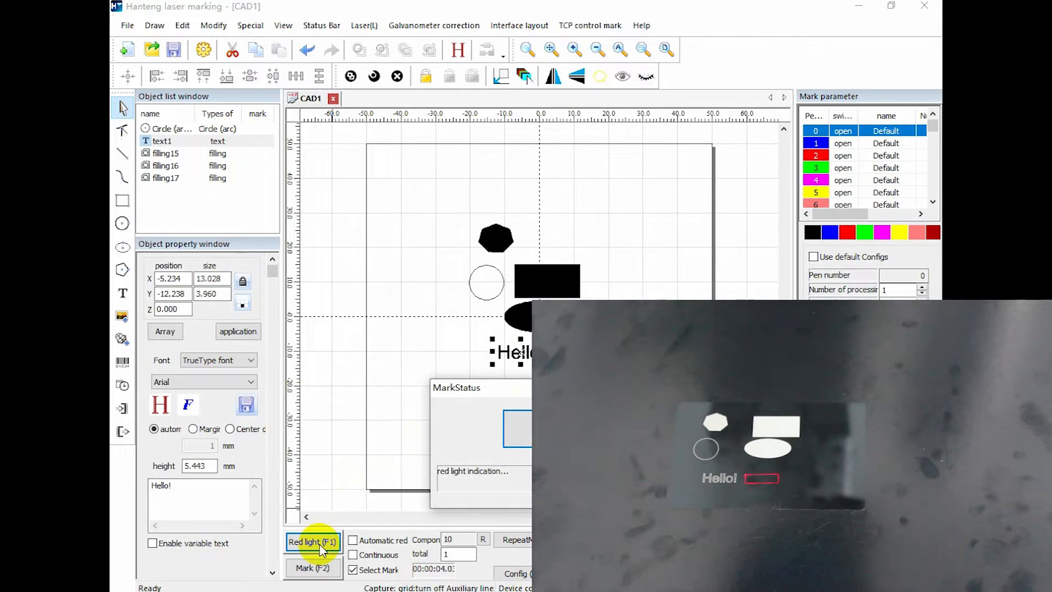
key(F2)
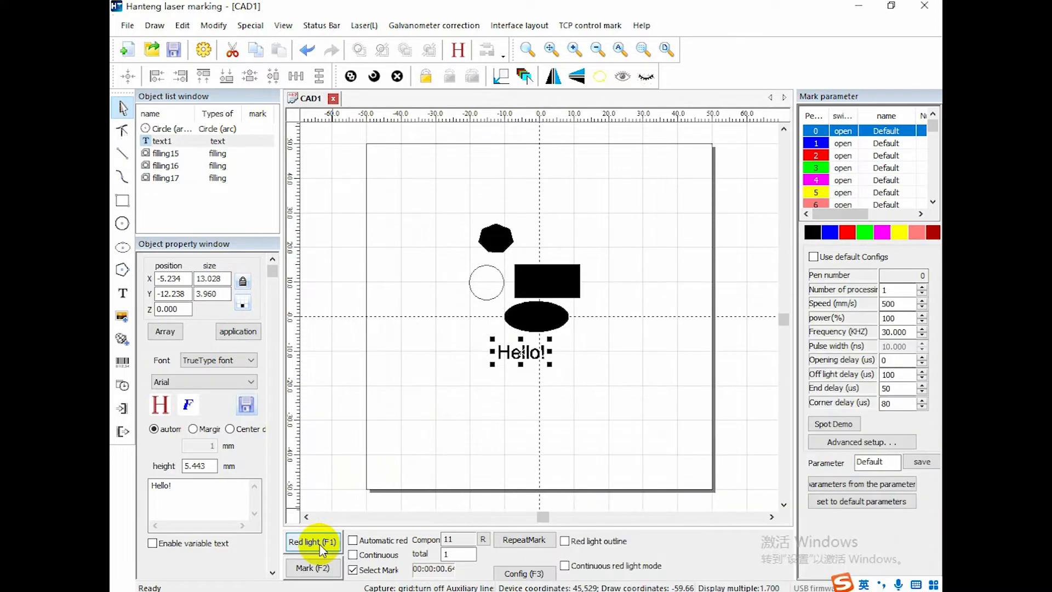
Move all the shapes and the text together to the upper-left corner of the work area and deselect them
drag(409, 186, 630, 397)
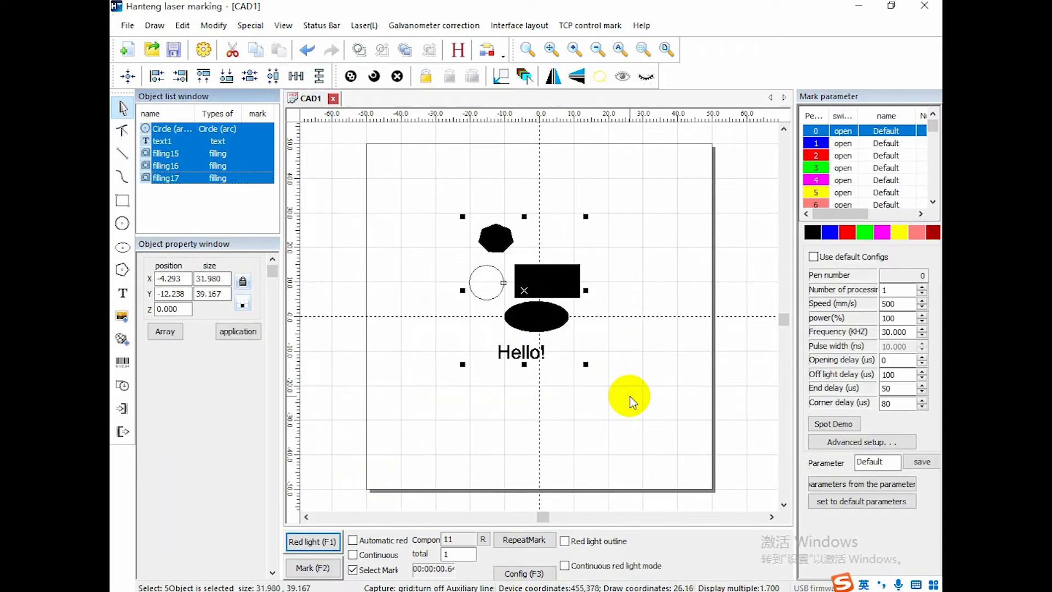
drag(512, 270, 394, 178)
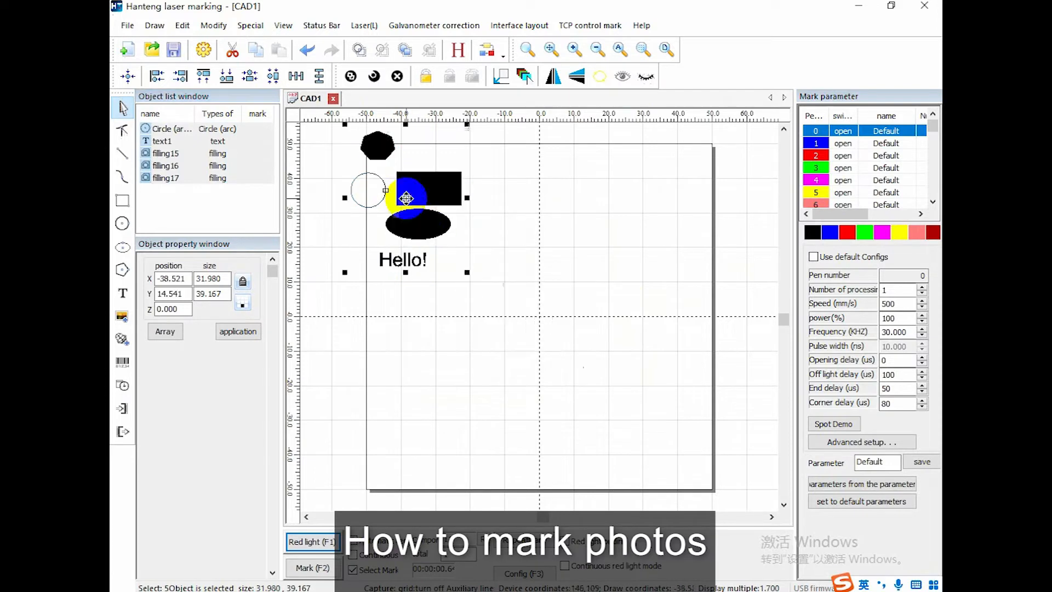
click(478, 292)
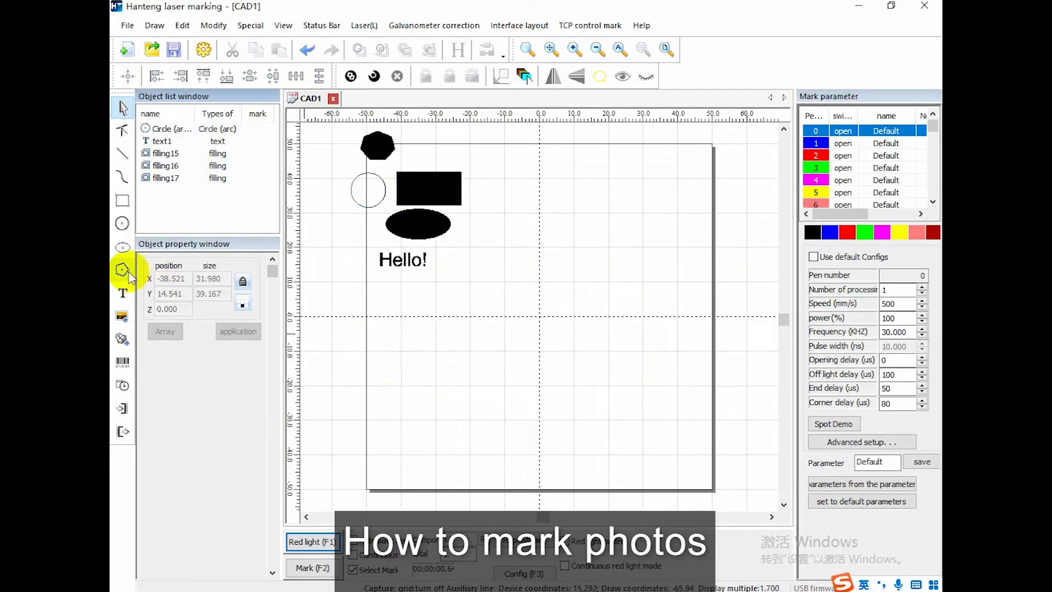
Import the photo 2.jpg from the desktop into the drawing
click(122, 322)
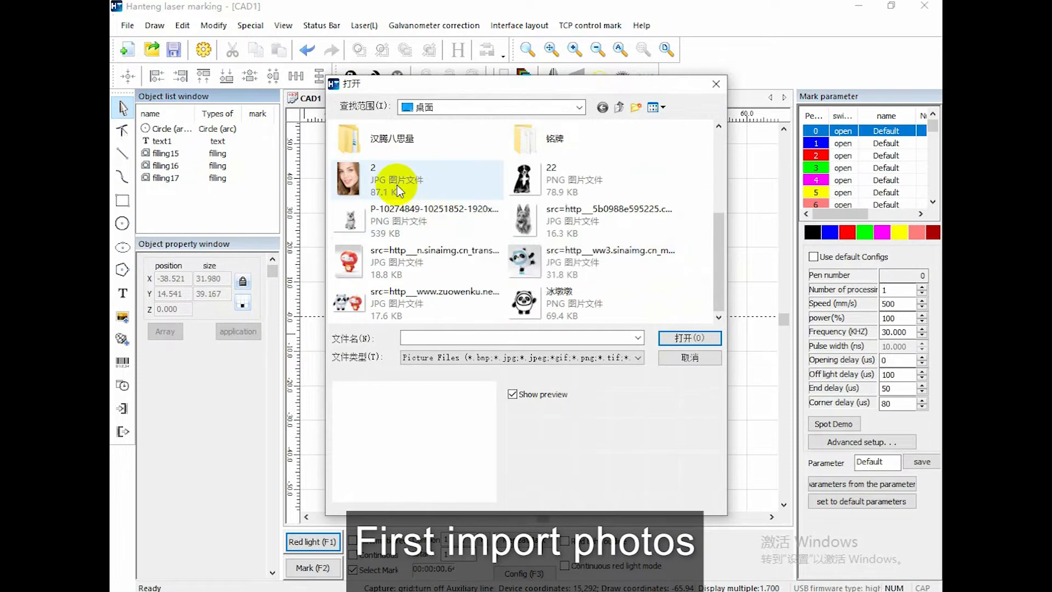
click(376, 176)
click(680, 334)
scroll(624, 326, down, 5)
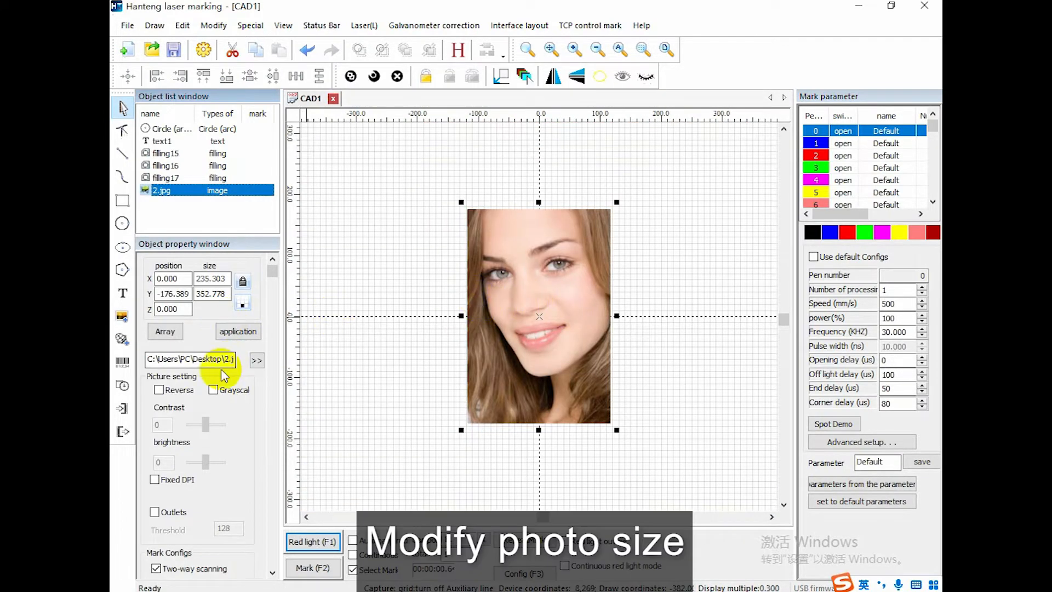
Resize the photo proportionally to a width of 45 mm and centre it in the work area
double_click(221, 279)
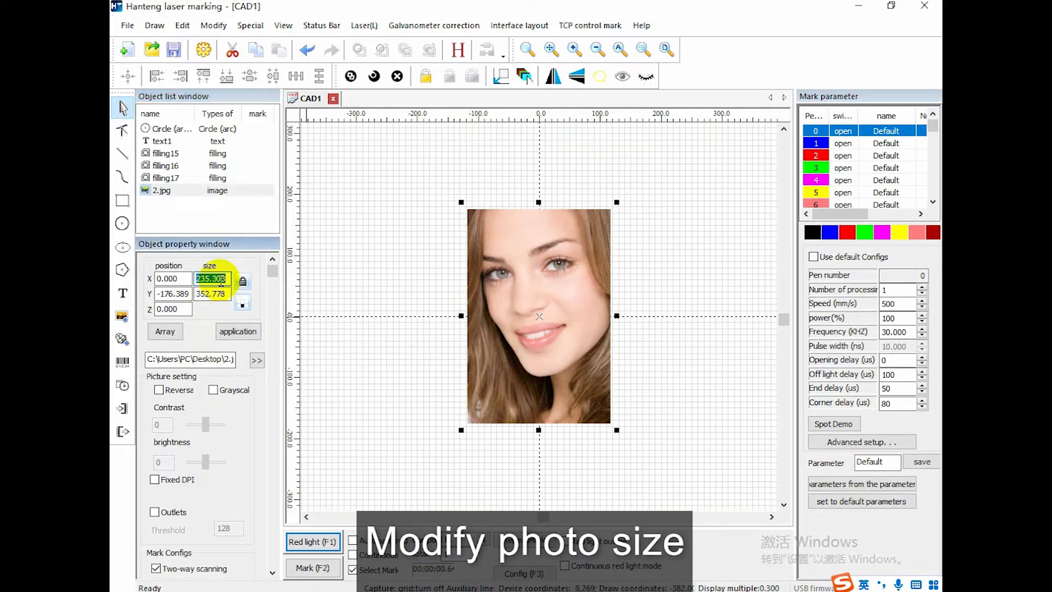
text(45)
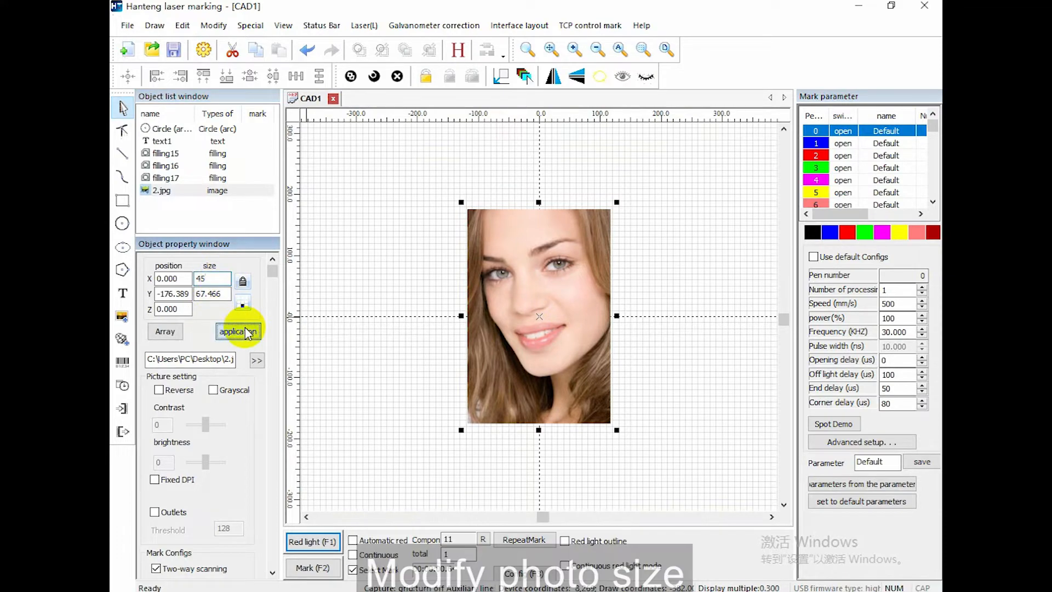
click(238, 331)
click(501, 77)
scroll(551, 332, up, 5)
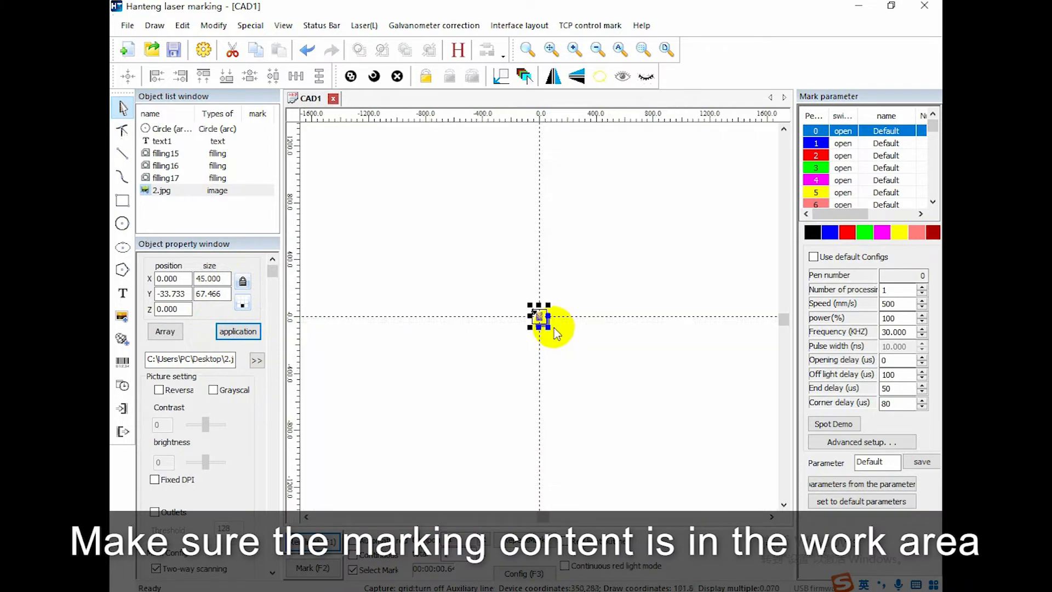
scroll(548, 331, down, 1)
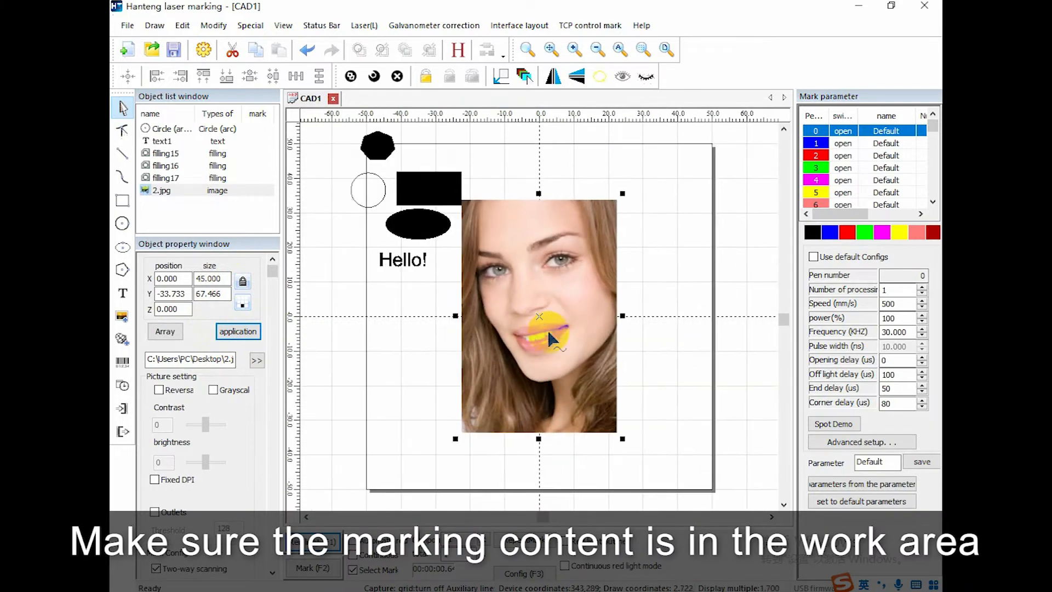
drag(536, 307, 547, 312)
click(498, 78)
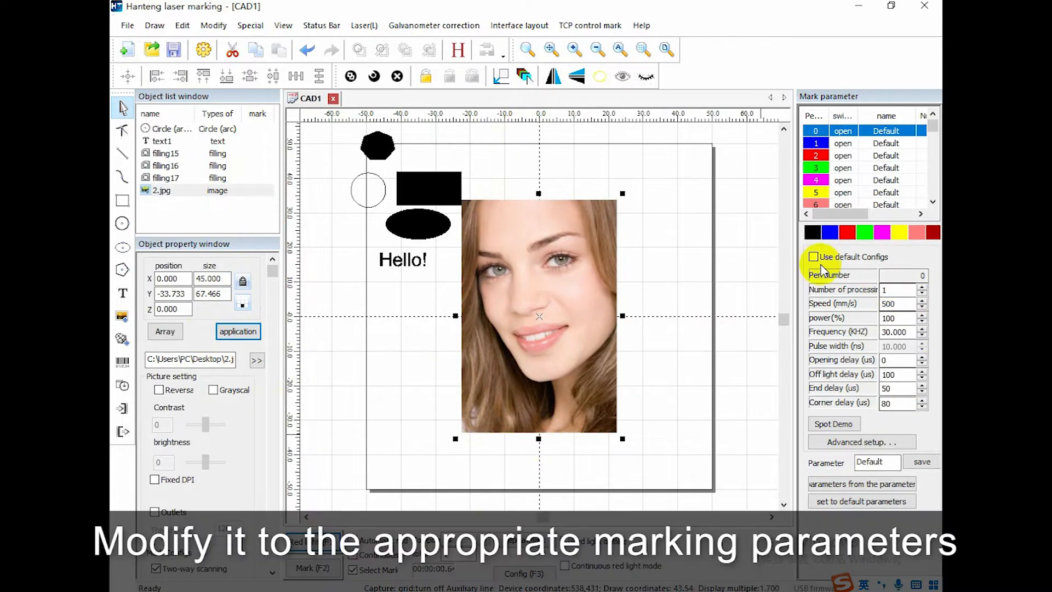
Set the marking speed to 1000 mm/s and the power to 40%
double_click(890, 304)
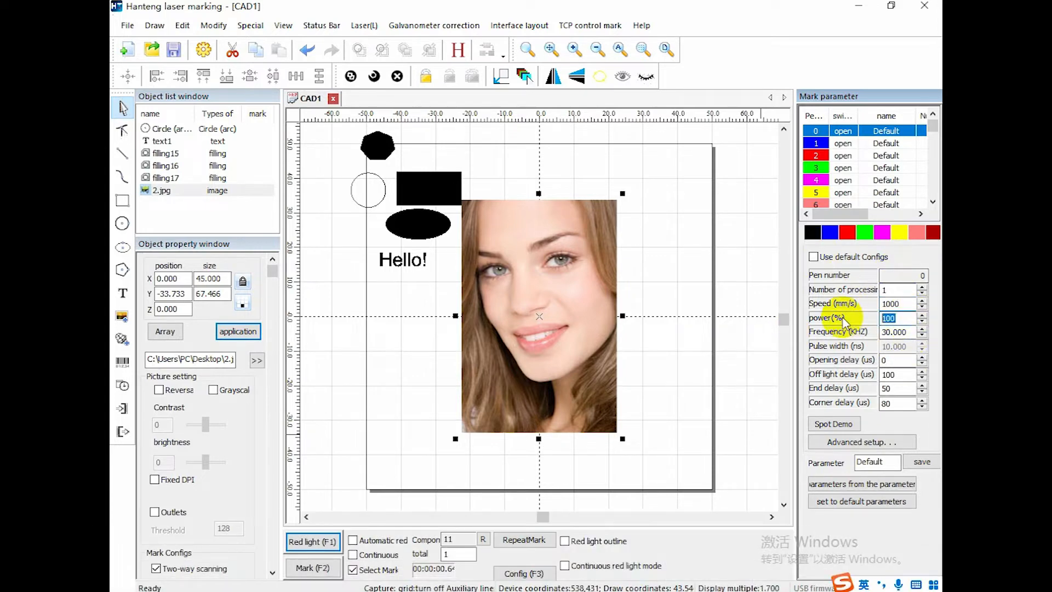
text(40)
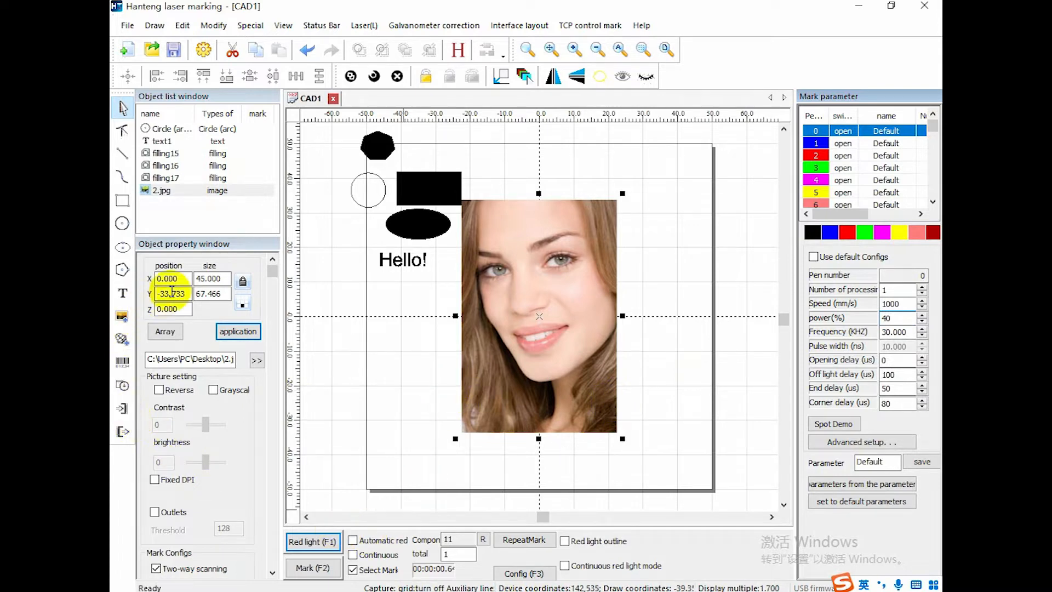
Try the reversed look of the photo, restore it, enable Outlets and turn off two-way scanning
click(159, 391)
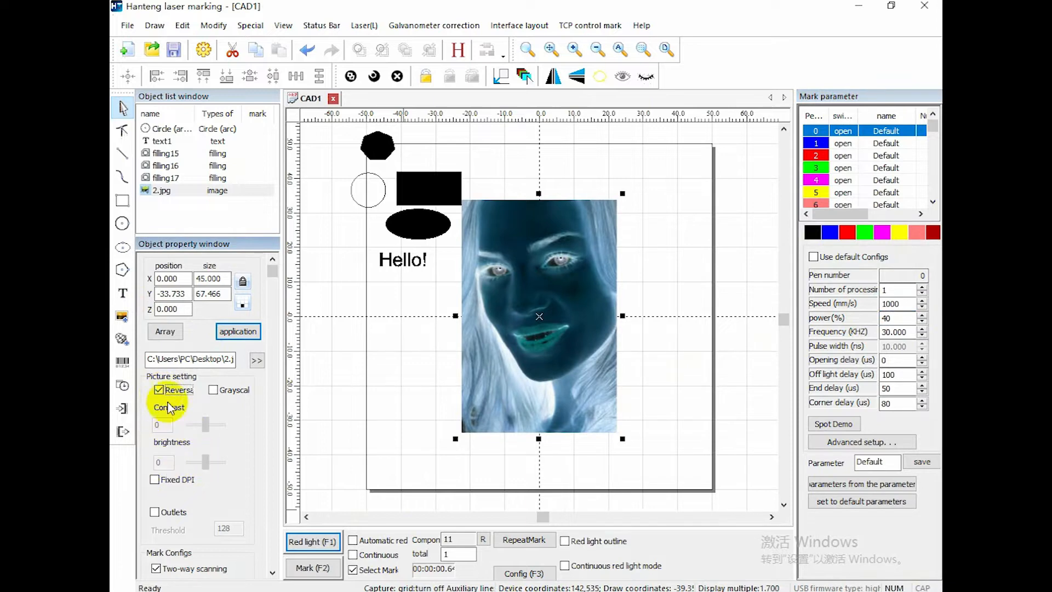
click(160, 390)
scroll(268, 457, down, 2)
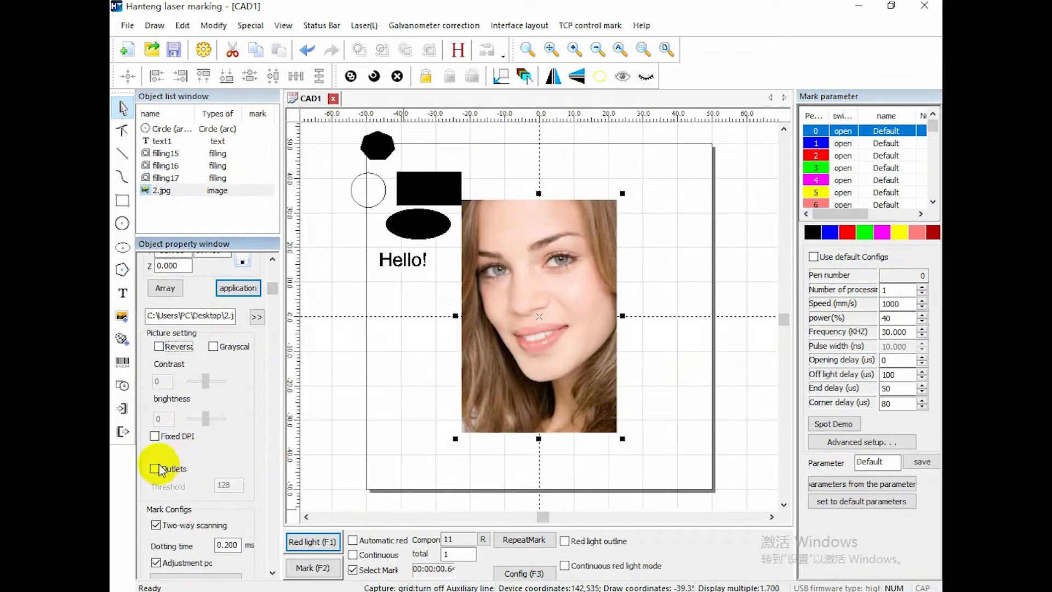
scroll(529, 382, up, 2)
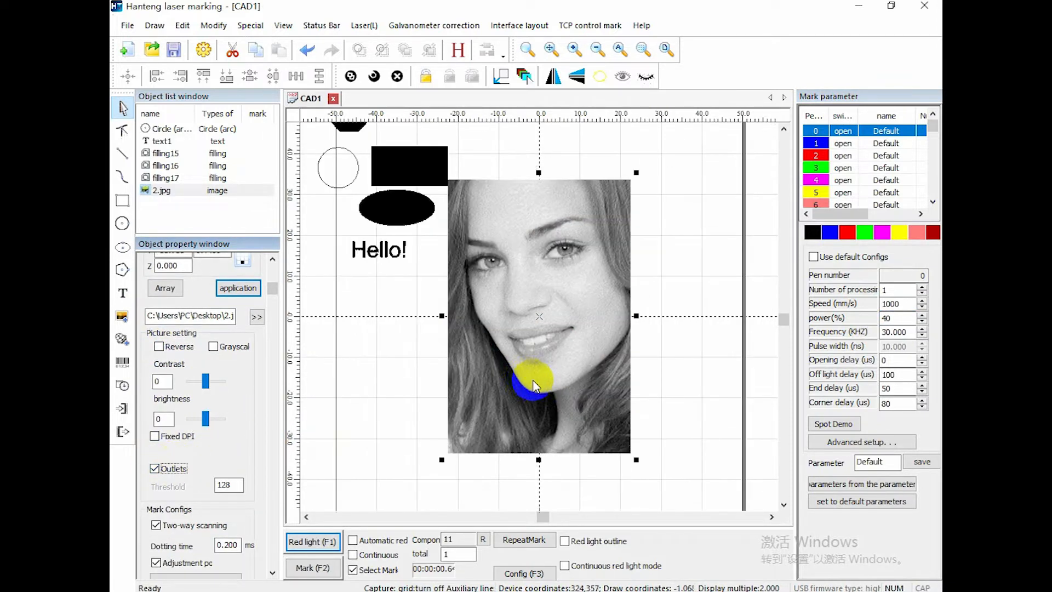
scroll(446, 448, down, 1)
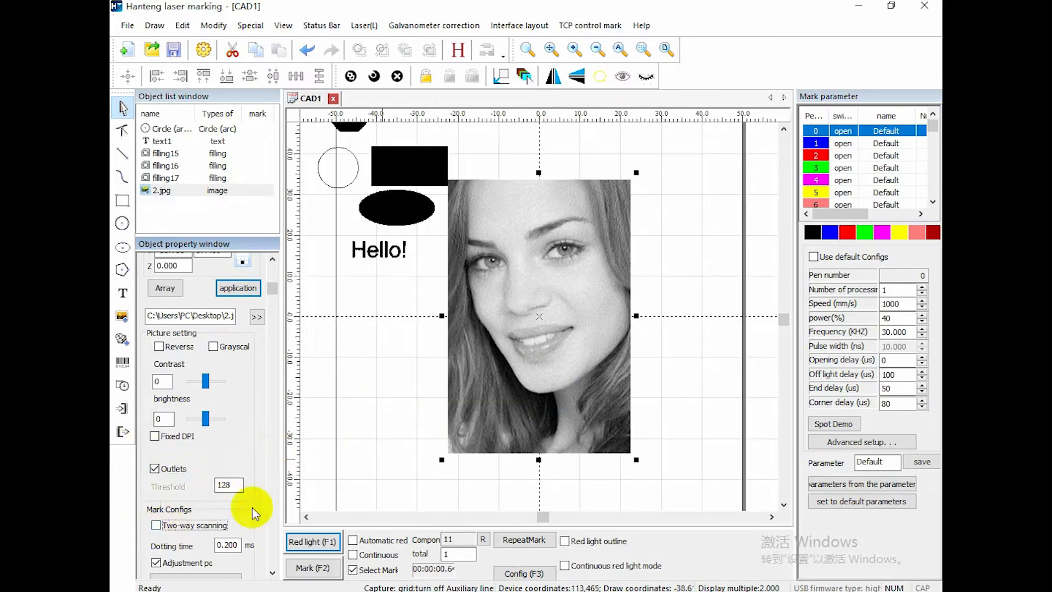
Reverse the photo's colours and set its dotting time to 0.080 ms
scroll(260, 469, up, 2)
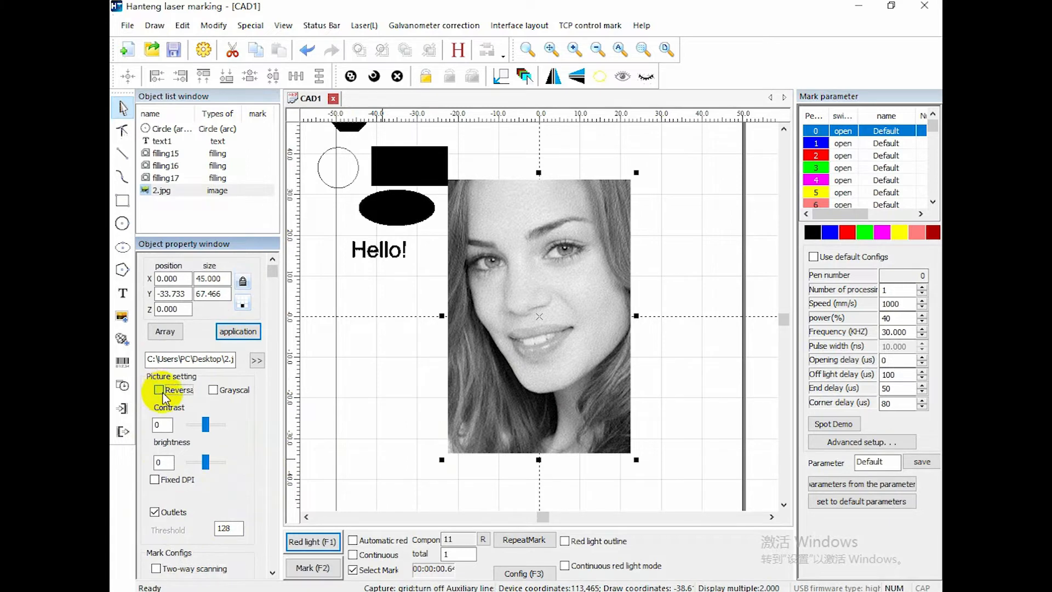
click(159, 390)
scroll(258, 423, down, 4)
scroll(596, 398, down, 1)
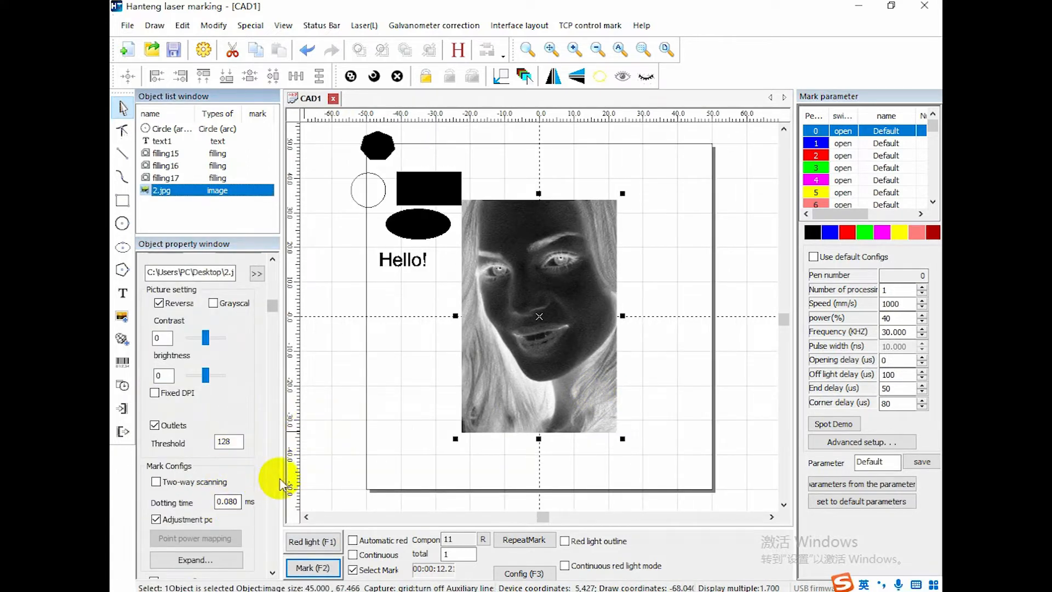
Turn on two-way scanning for the photo and preview its marking position with the red light
click(157, 482)
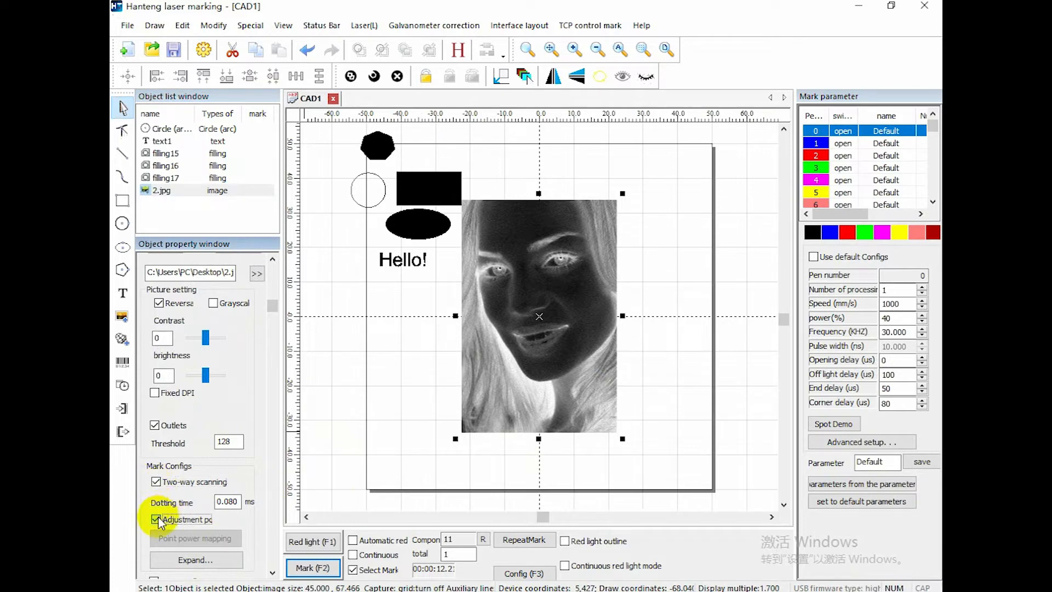
scroll(241, 274, up, 3)
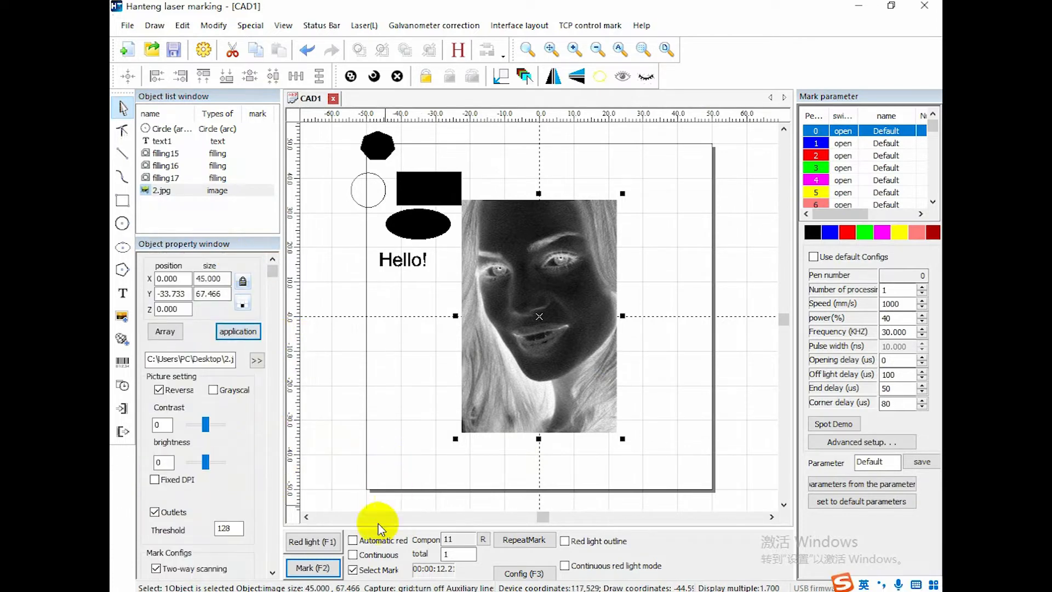
click(309, 543)
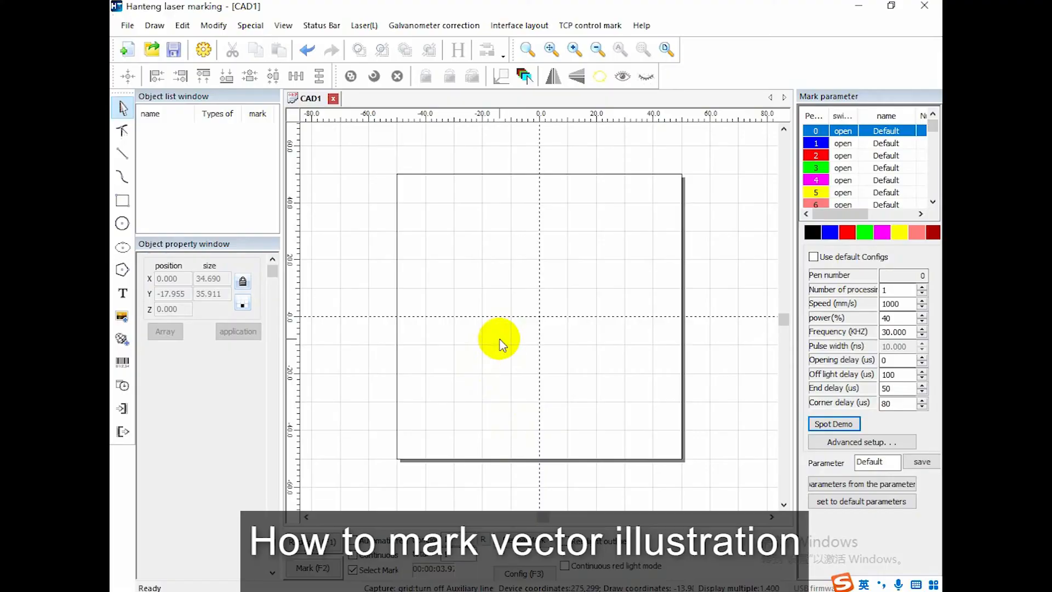
Import the skull vector file 骷髅头1 from the desktop into the empty drawing
click(123, 341)
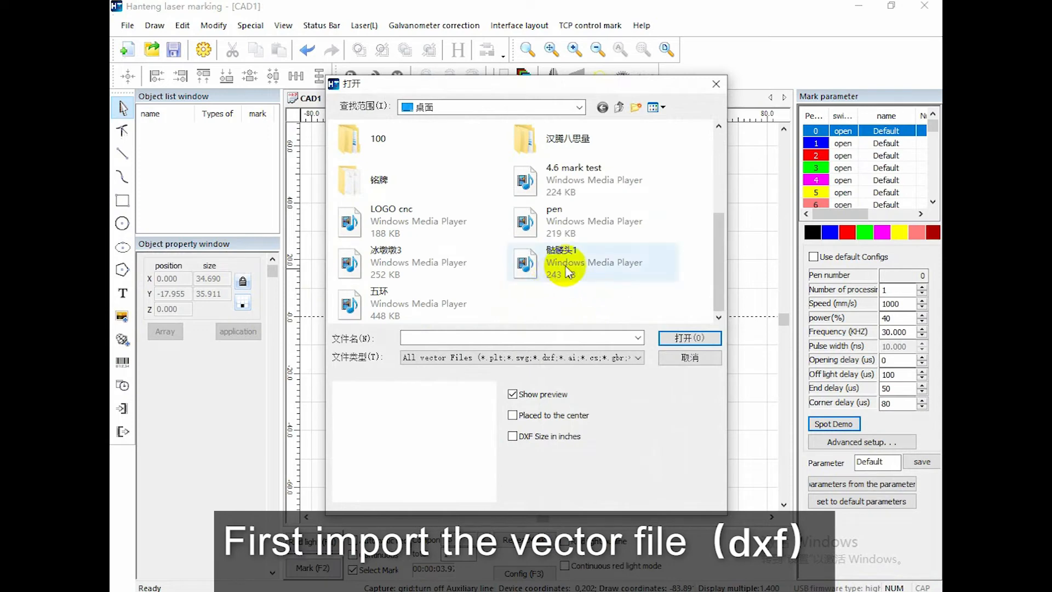
click(568, 270)
click(671, 338)
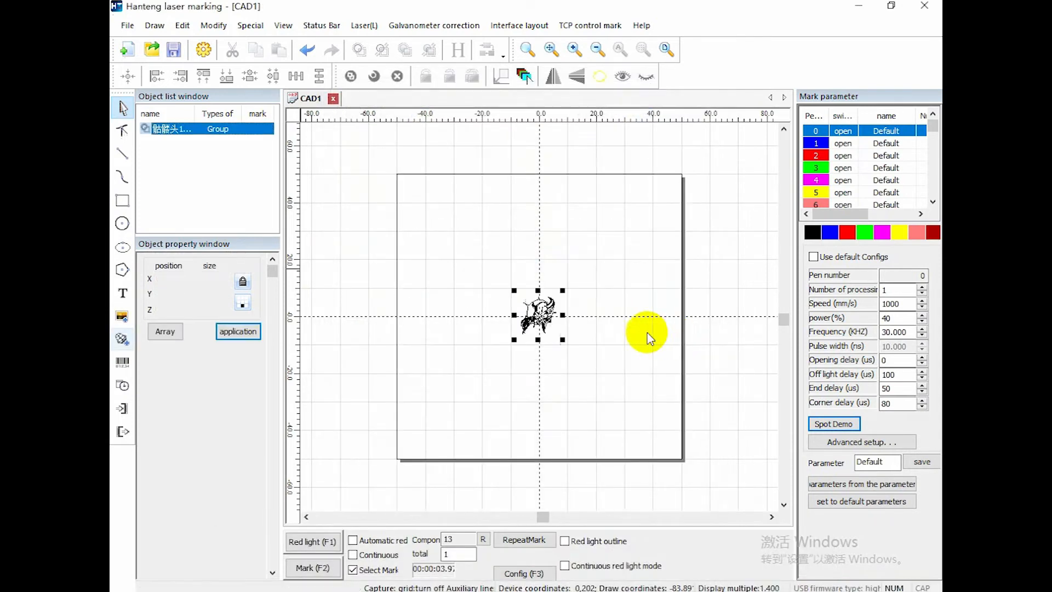
Enlarge the skull vector graphic to about 33 by 35 mm and centre it in the work area
drag(563, 338, 629, 400)
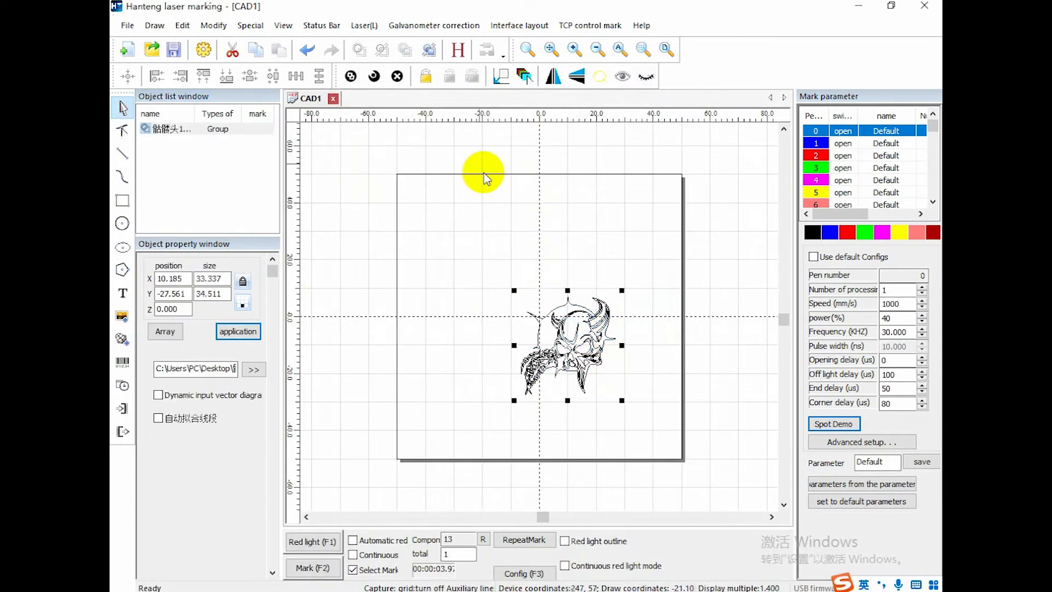
click(502, 77)
scroll(559, 323, up, 3)
scroll(553, 329, down, 3)
scroll(521, 334, down, 1)
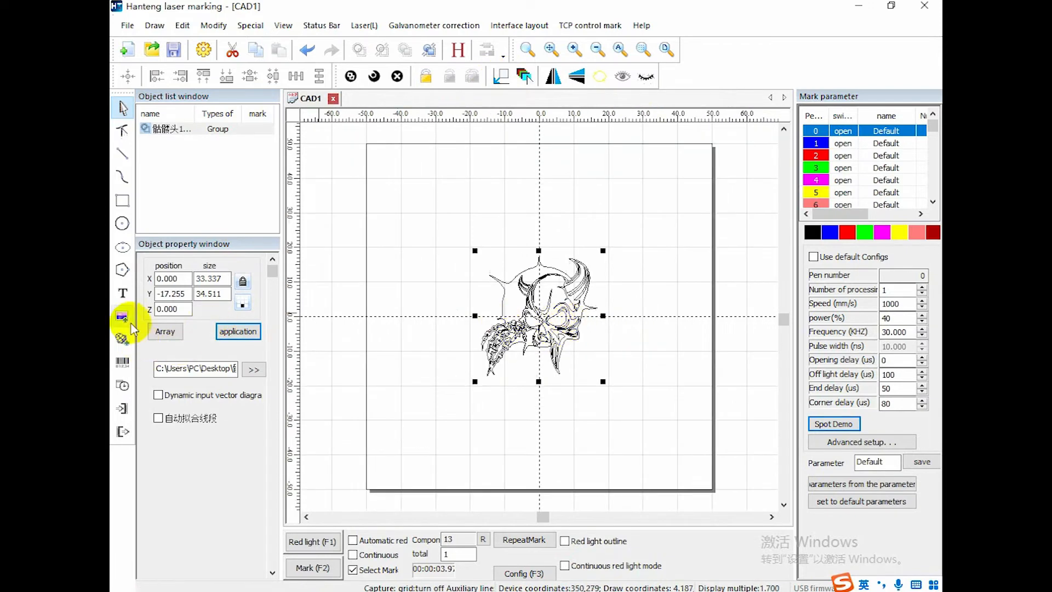
Add the text HANTEN CNC in the empty area below the skull graphic
click(123, 293)
click(501, 412)
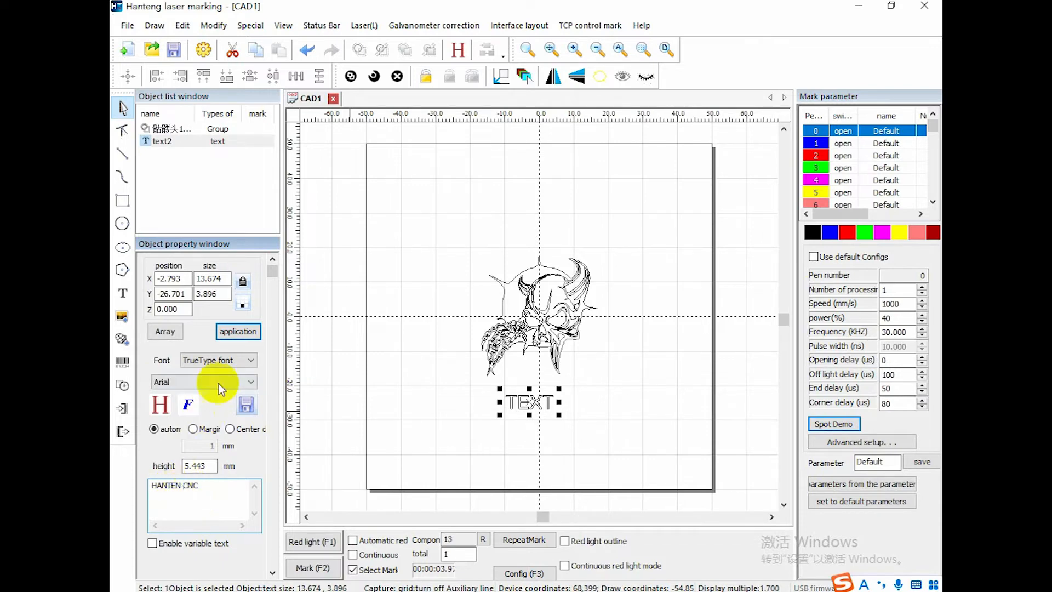
click(236, 332)
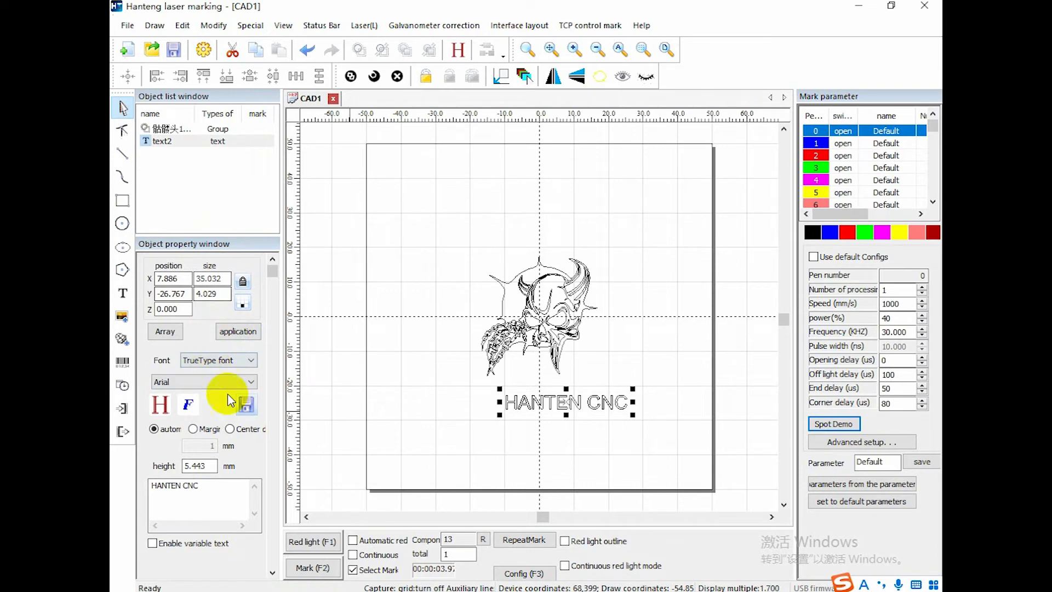
Set the text's font to Cambria and move it directly beneath the skull, roughly on the vertical centre line
click(241, 380)
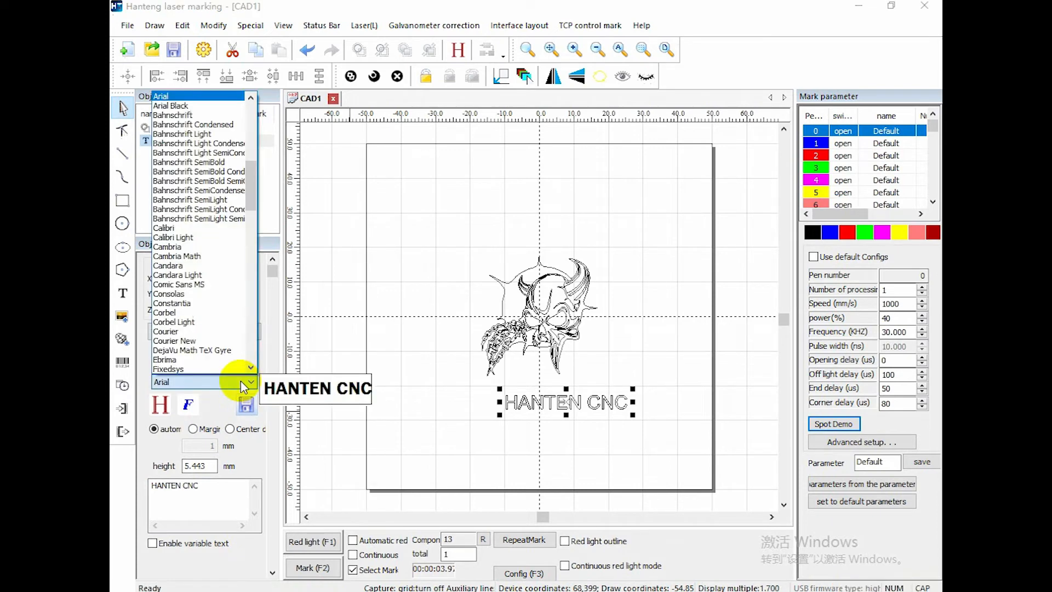
click(207, 247)
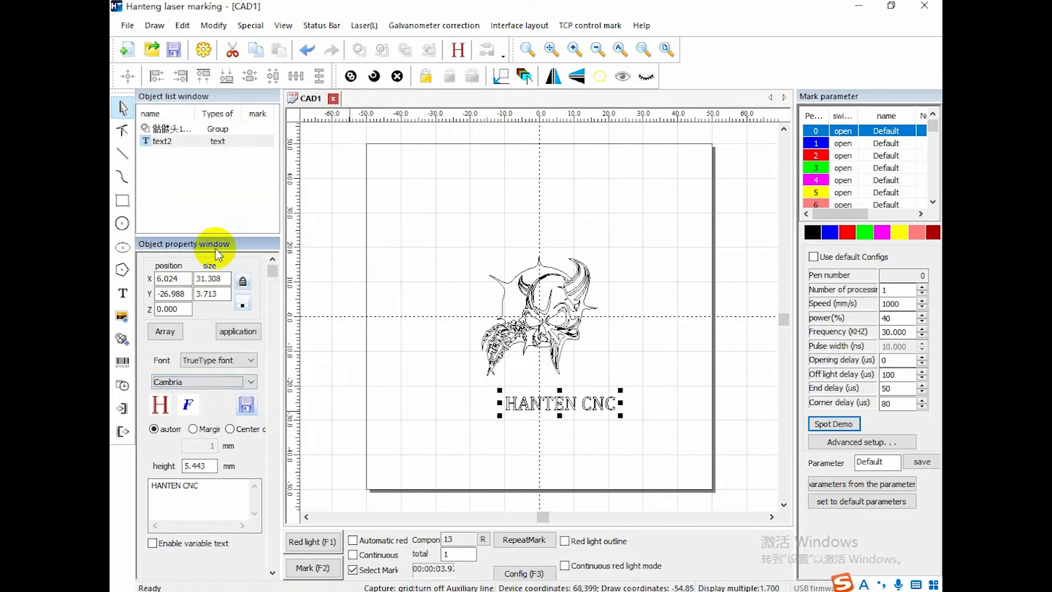
drag(564, 405, 540, 391)
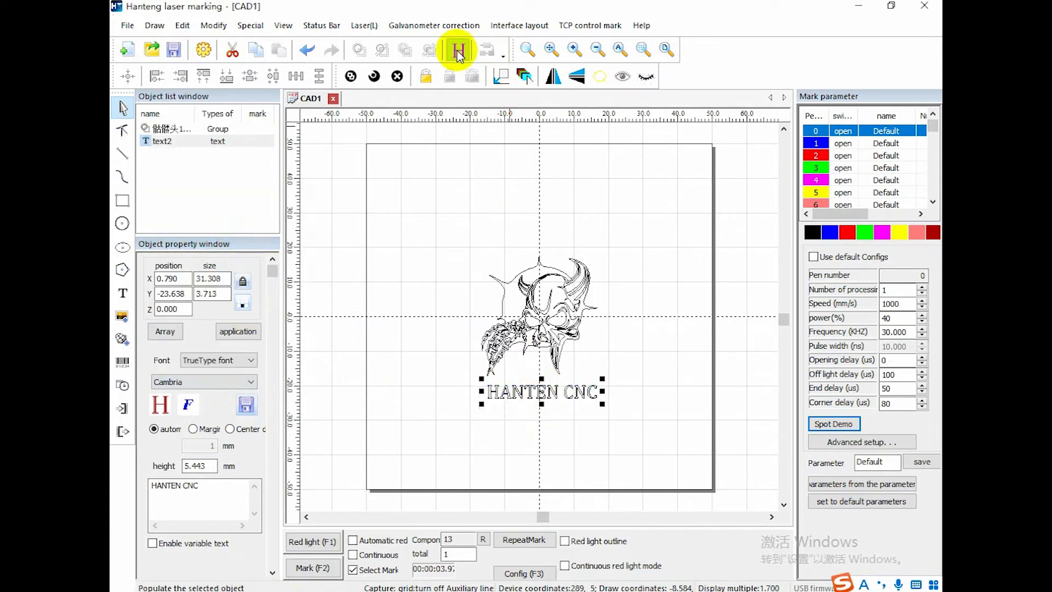
Fill the HANTEN CNC text and the skull graphic separately, using fill 1 with 0.07 mm line spacing at 90 degrees for the skull
click(457, 51)
click(594, 170)
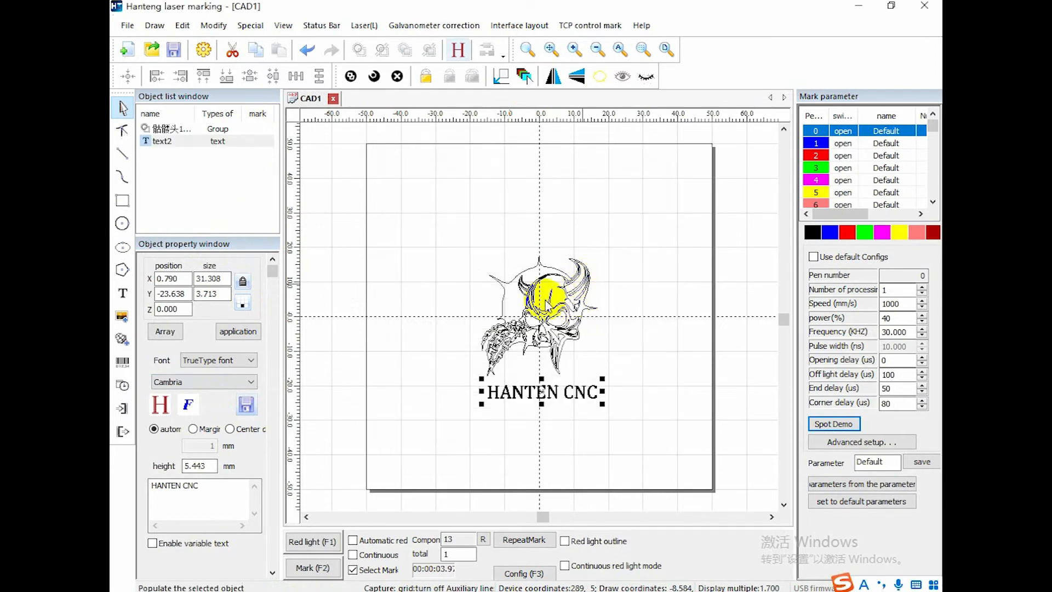
click(423, 278)
click(488, 246)
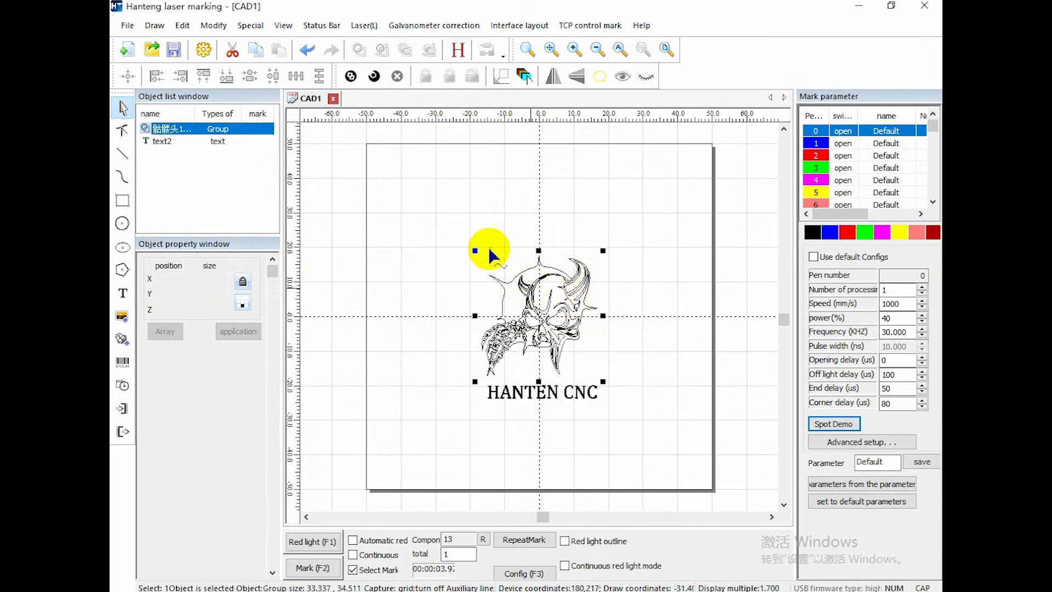
click(459, 51)
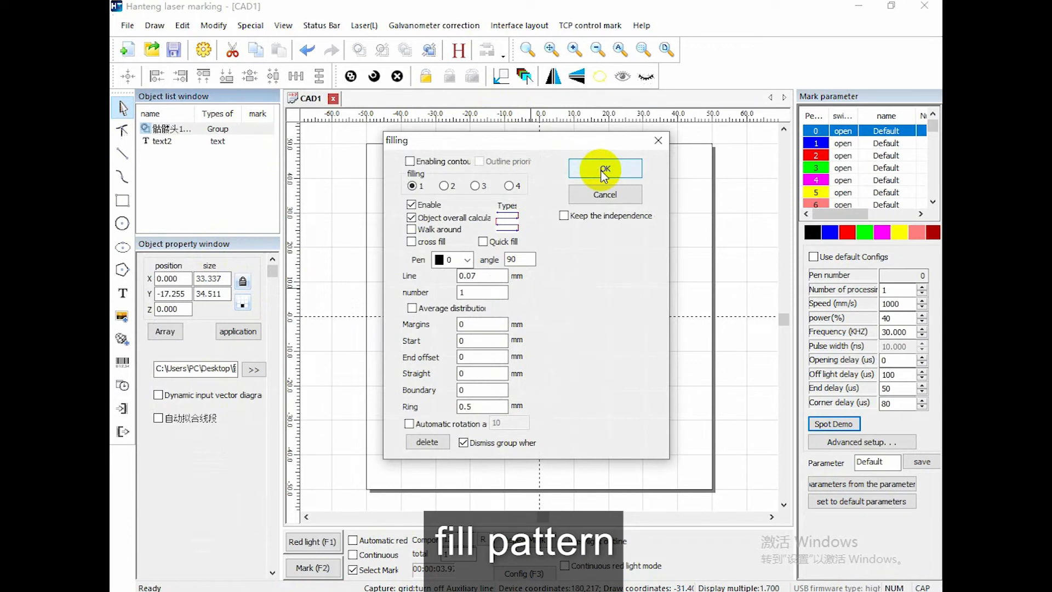
click(601, 171)
Centre the filled skull and the text together at the origin of the work area
drag(431, 225, 628, 427)
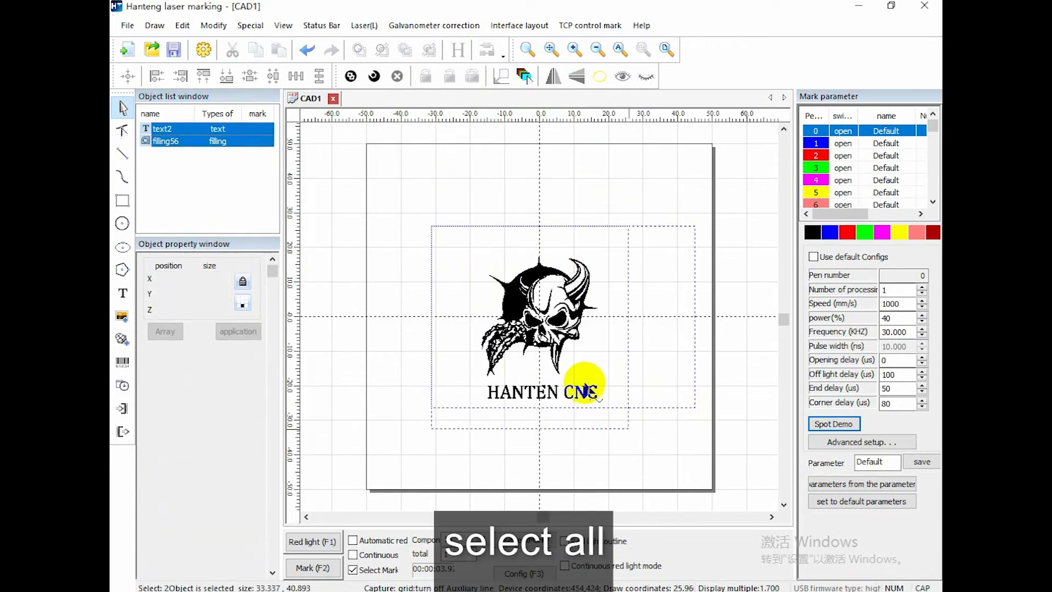
click(501, 75)
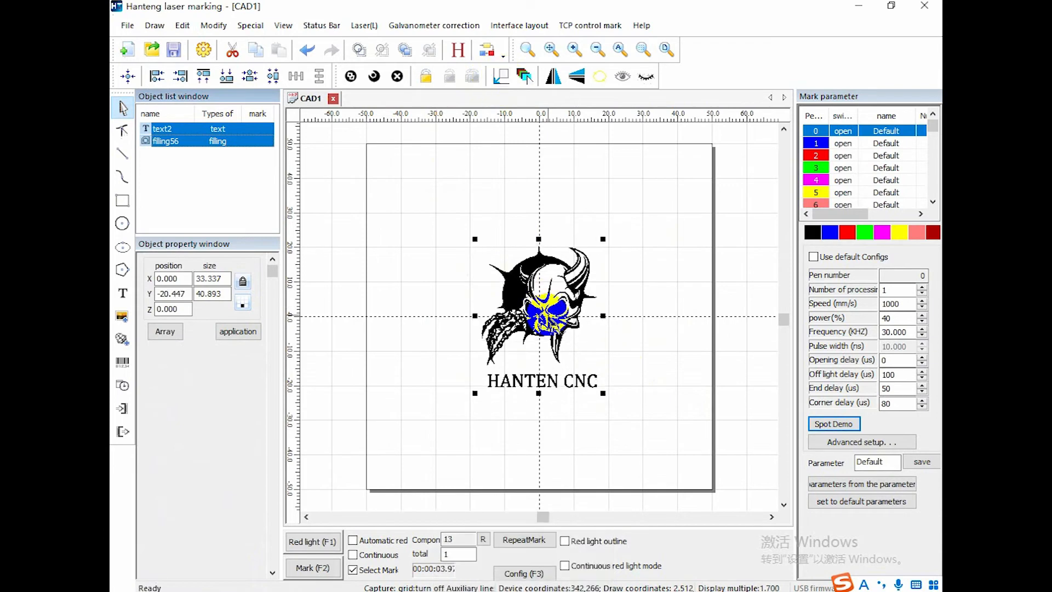
scroll(538, 376, up, 2)
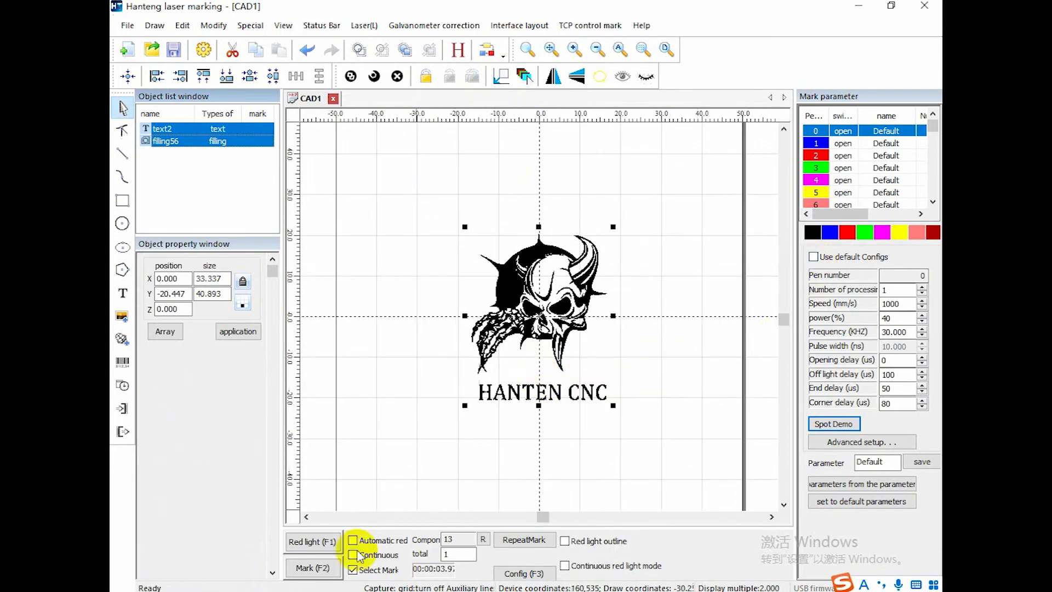
Preview the marking position of the skull and text with the red light, stop the preview and start laser marking
click(314, 544)
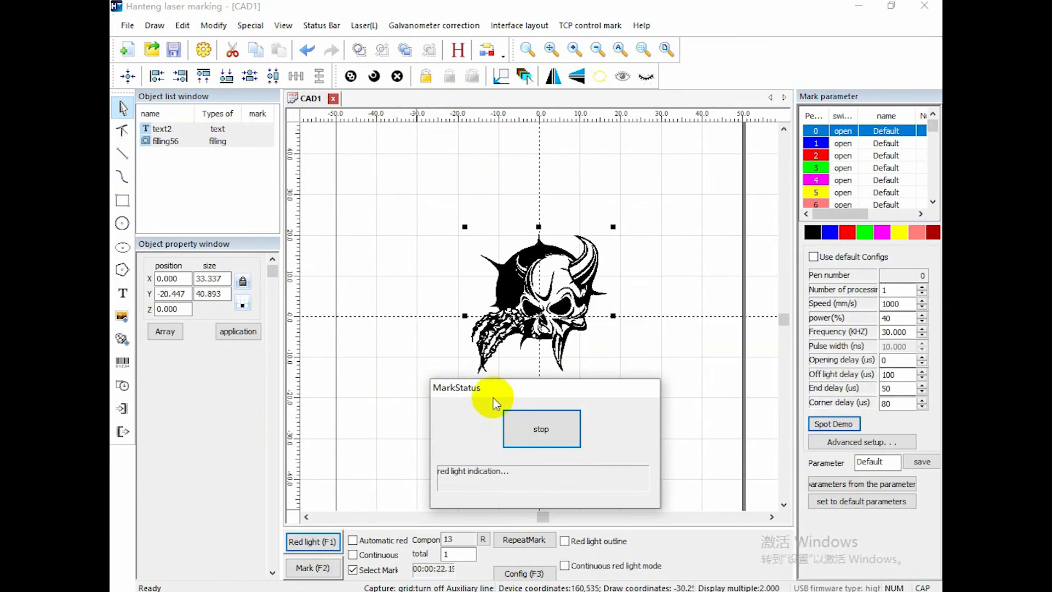
click(537, 425)
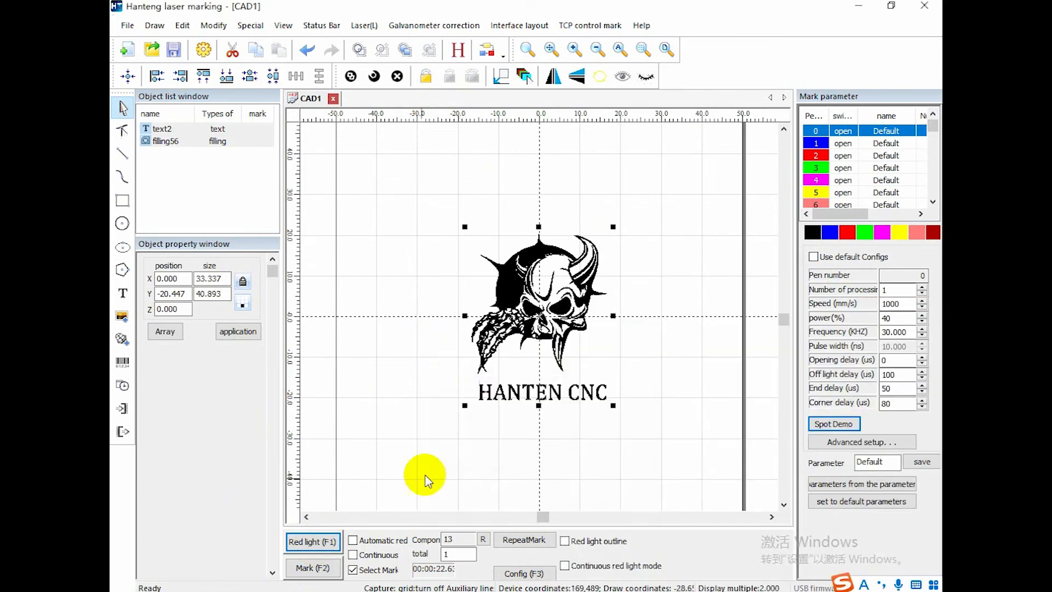
click(324, 569)
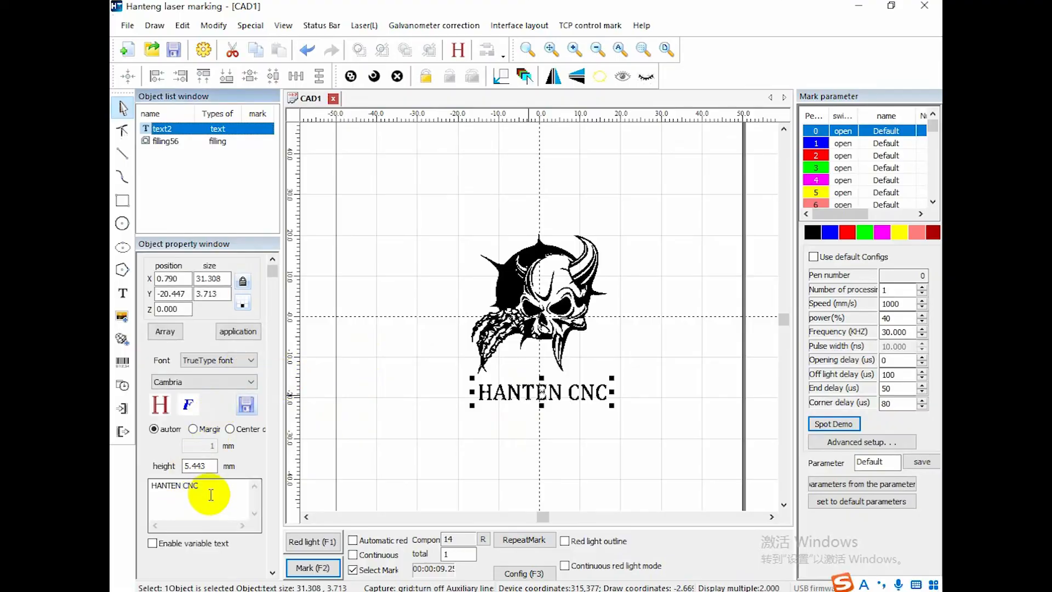
Replace the text below the skull with 123456789 and shift it slightly toward the centre line beneath the skull
click(210, 495)
key(ctrl+a)
text(12345)
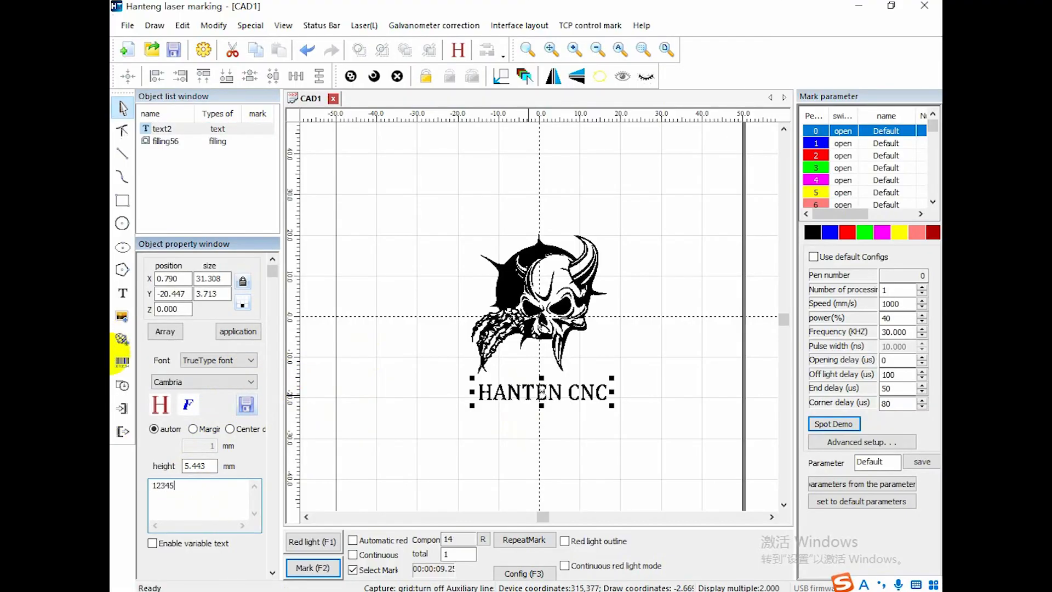
text(6789)
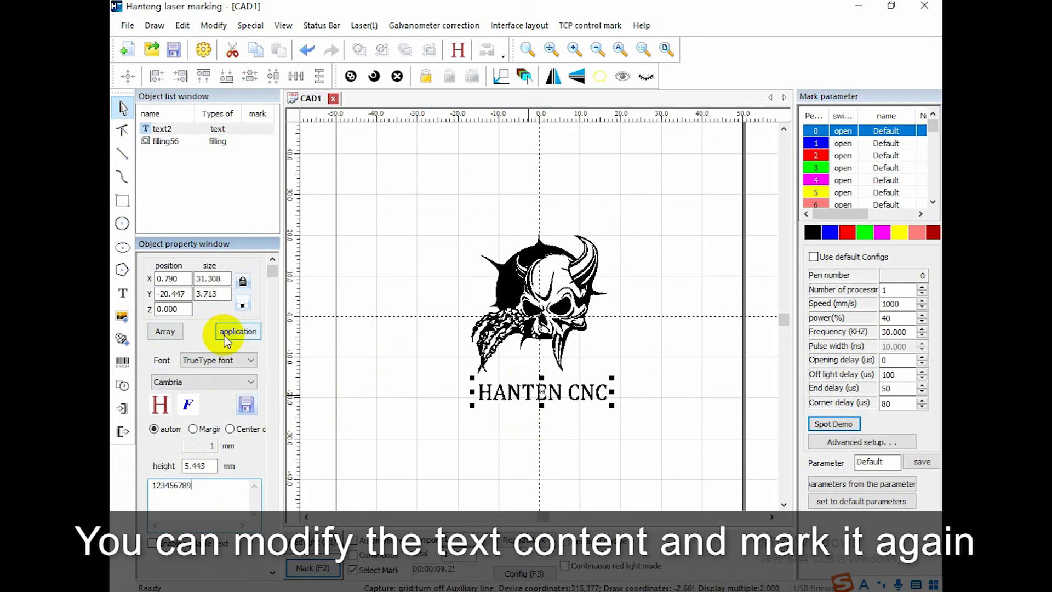
drag(531, 392, 536, 390)
click(535, 425)
scroll(535, 424, up, 5)
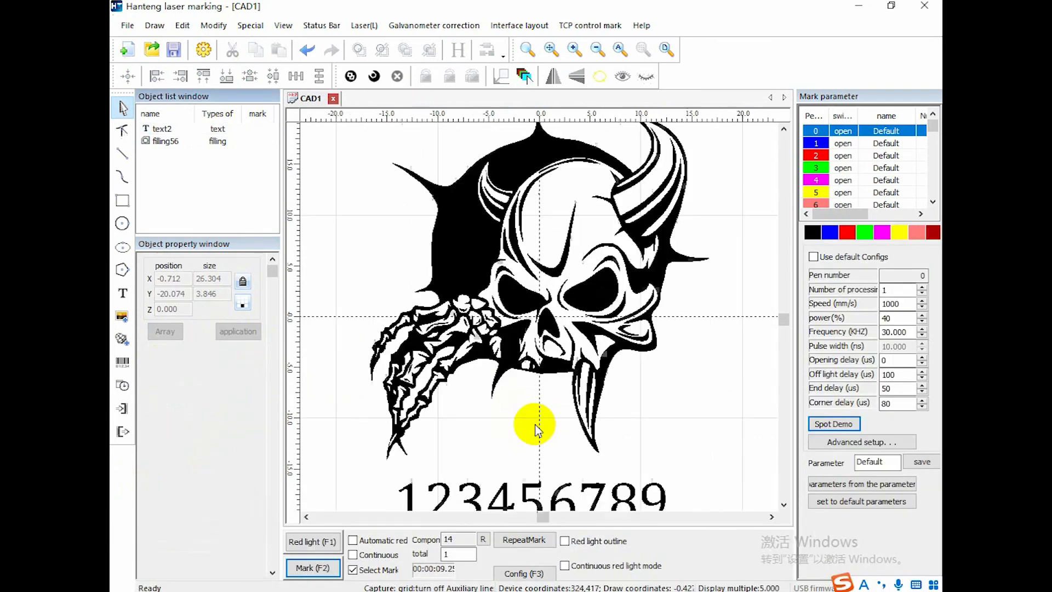
scroll(535, 424, down, 6)
drag(453, 221, 558, 315)
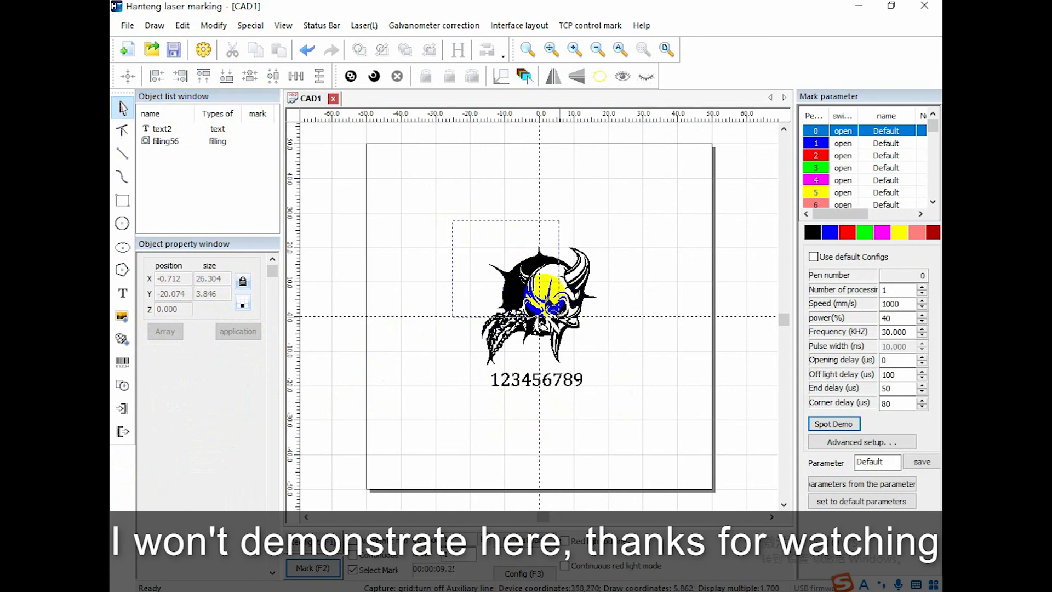
drag(656, 429, 657, 428)
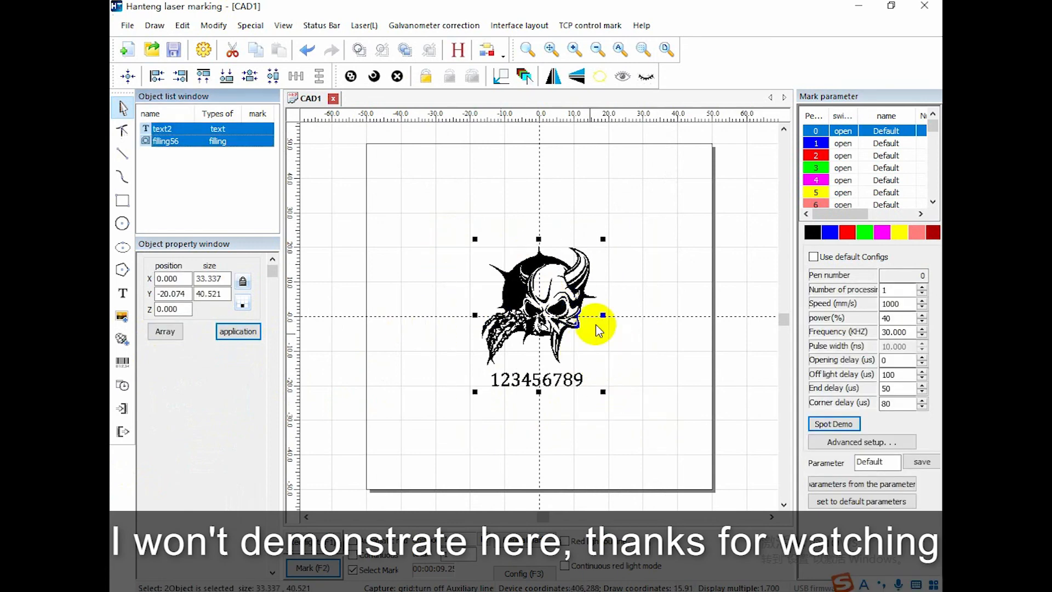
click(622, 378)
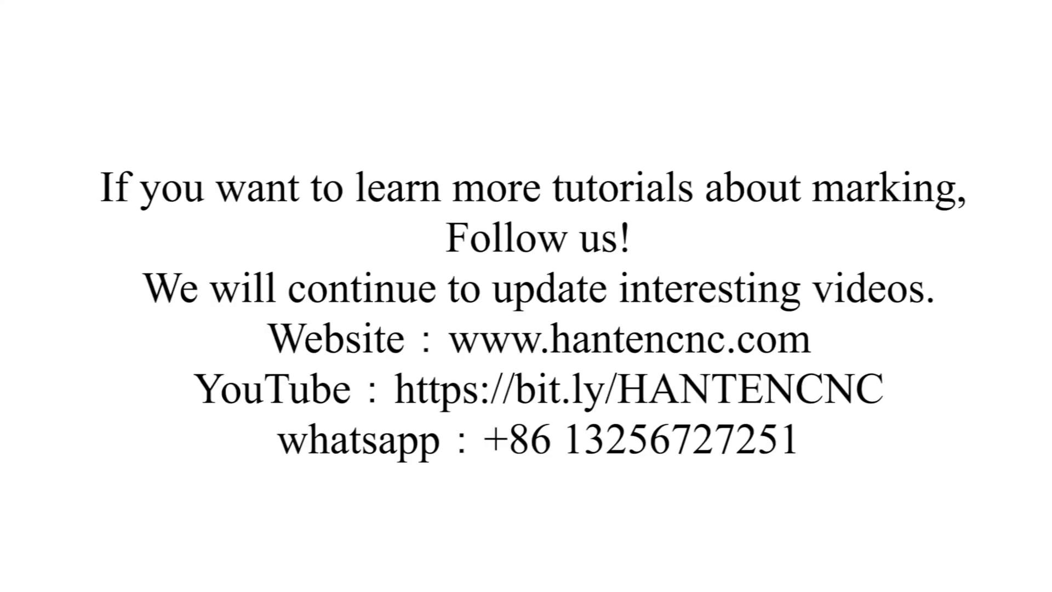